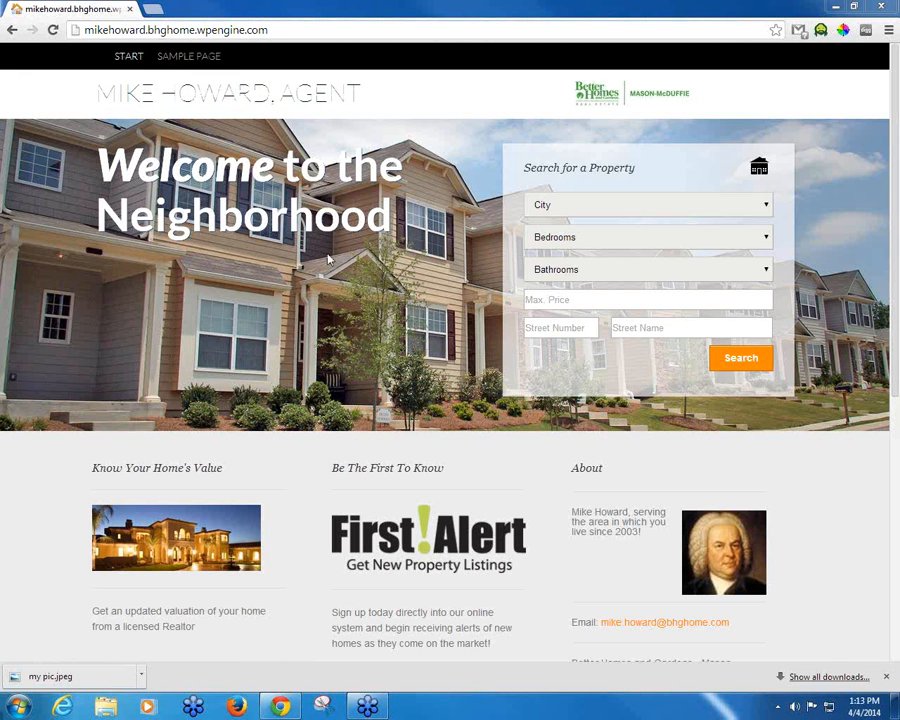
After viewing the Sample Page, log in via the site's /admin address with the account's username and password.
click(193, 58)
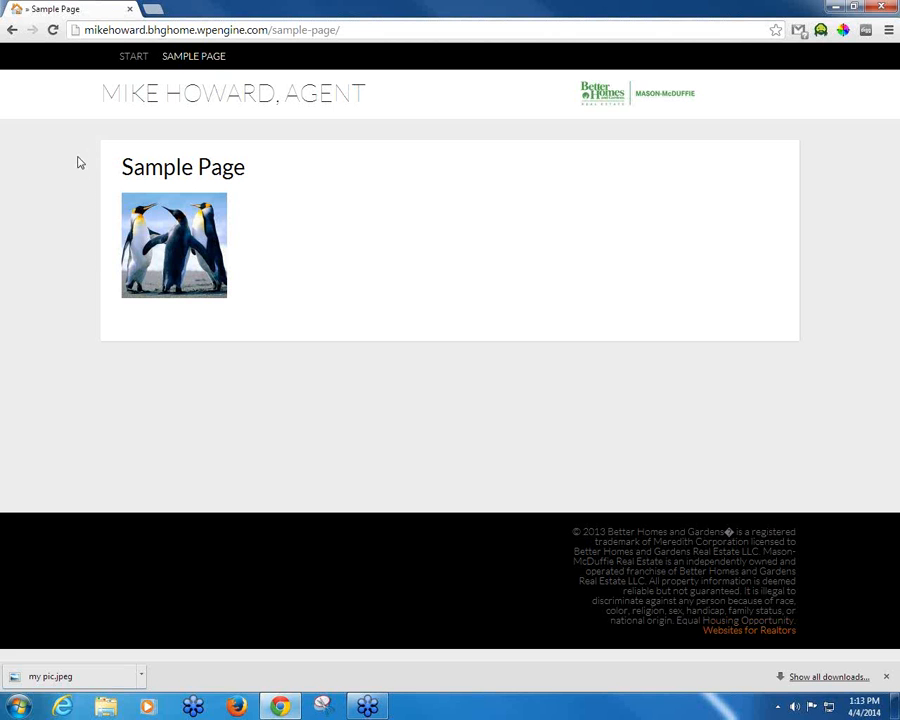
click(134, 58)
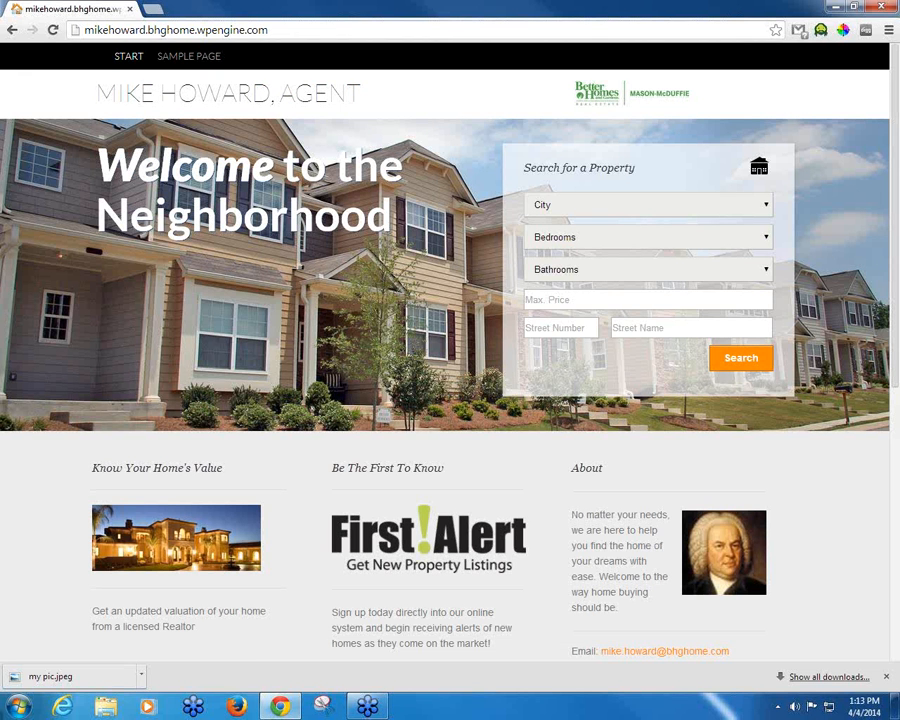
click(308, 29)
click(308, 29)
text(/admin)
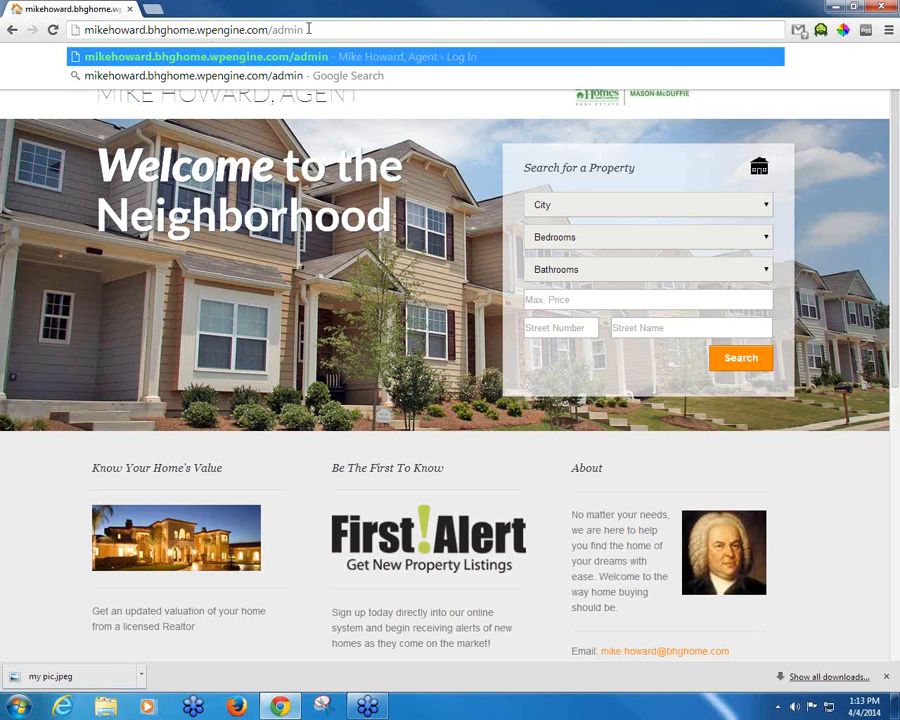
key(Return)
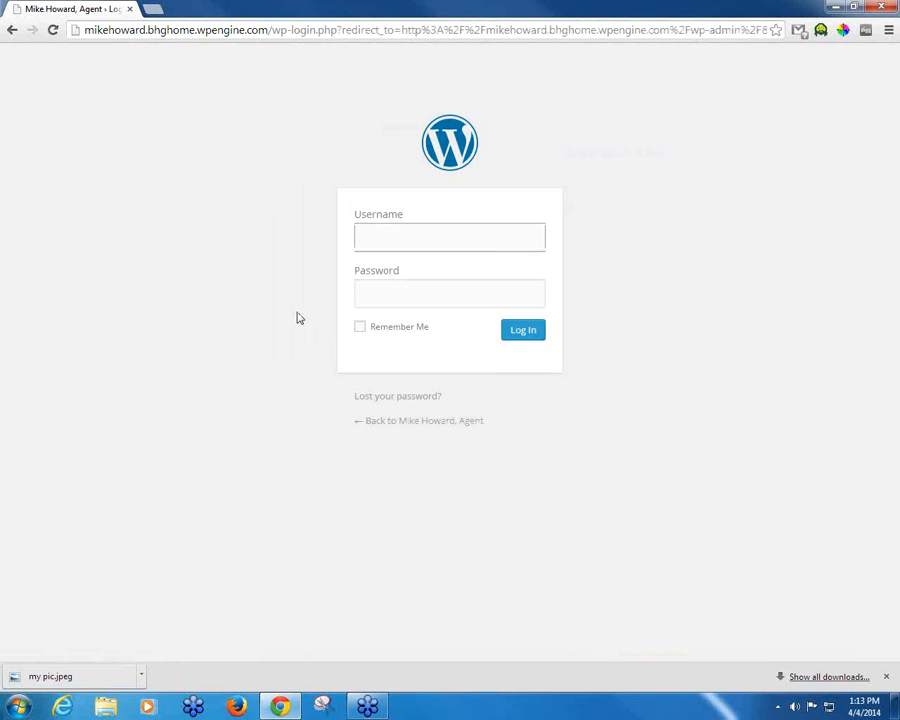
text(mike)
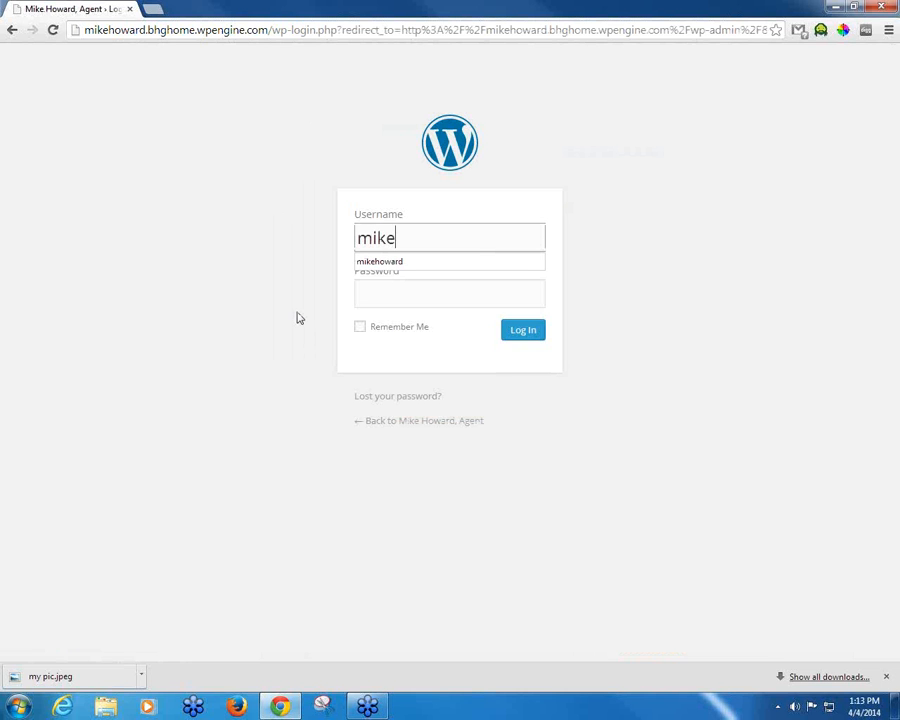
text(howard)
key(Tab)
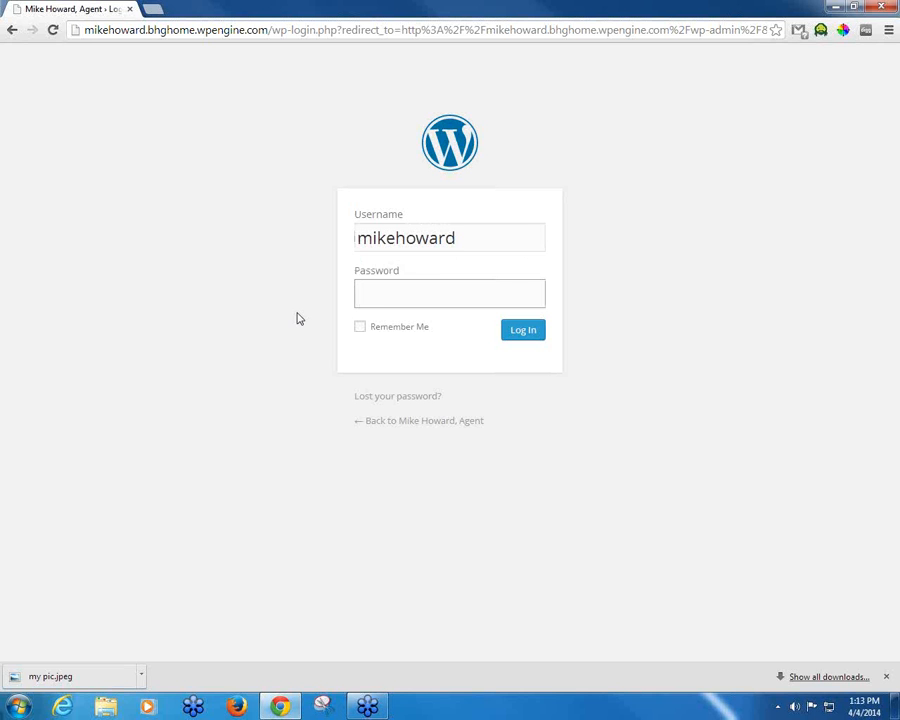
text(••••••••••)
key(Return)
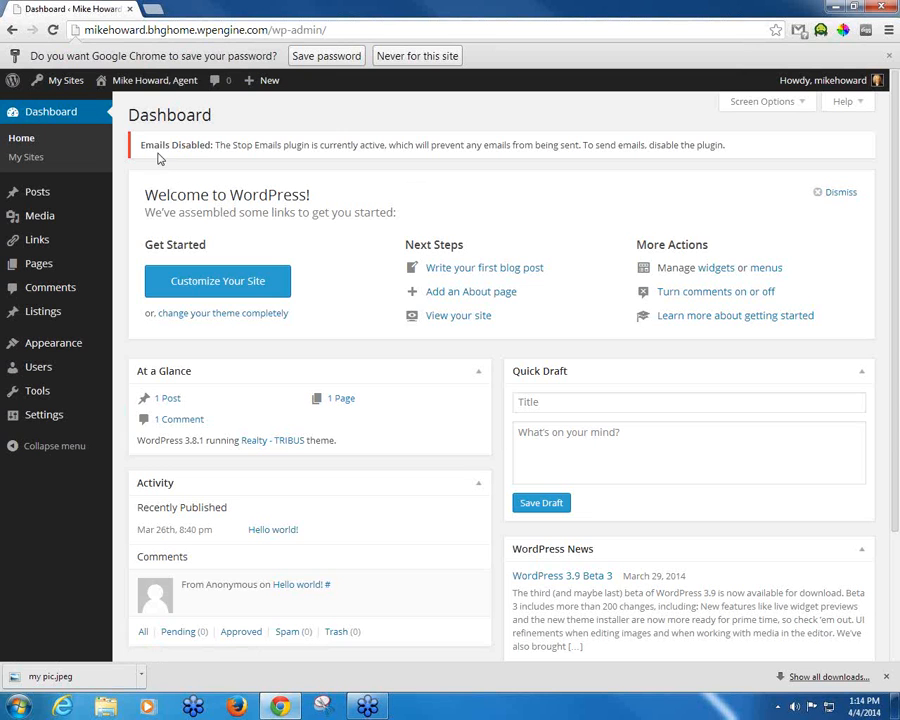
mouse_move(141, 86)
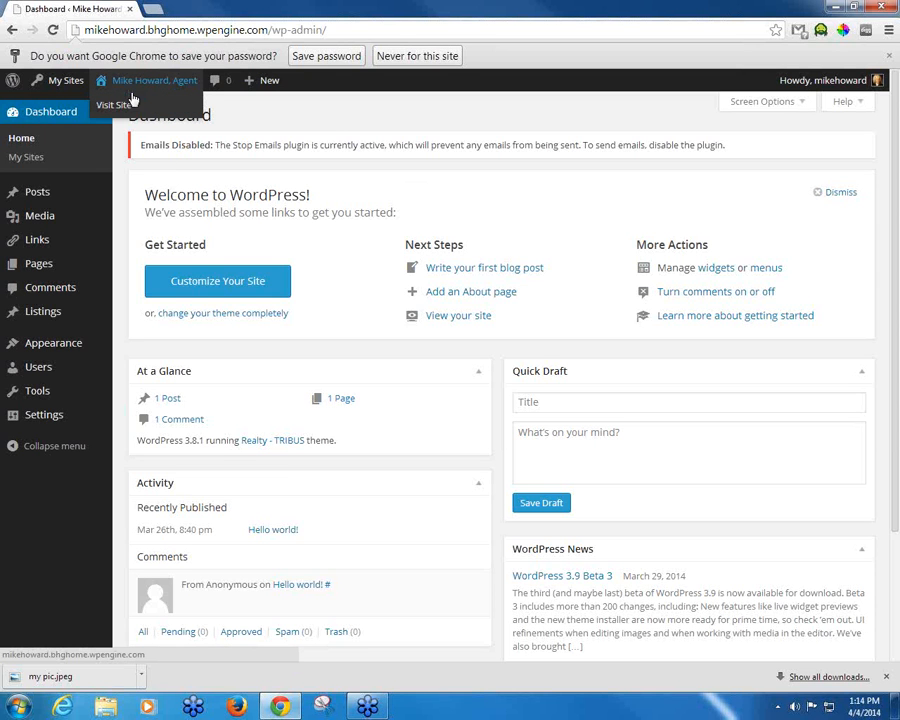
click(122, 106)
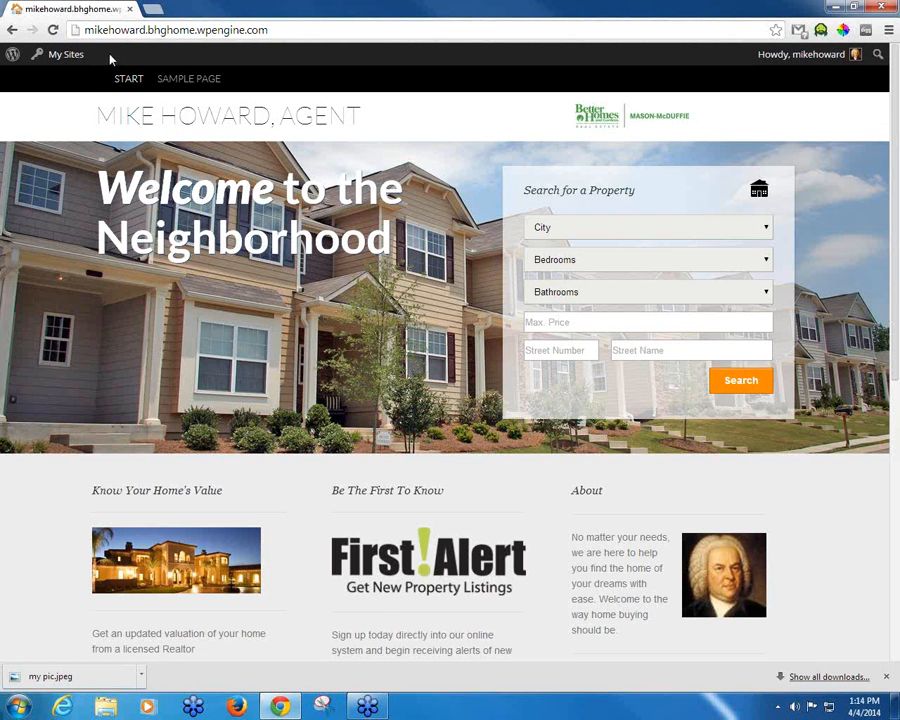
mouse_move(68, 58)
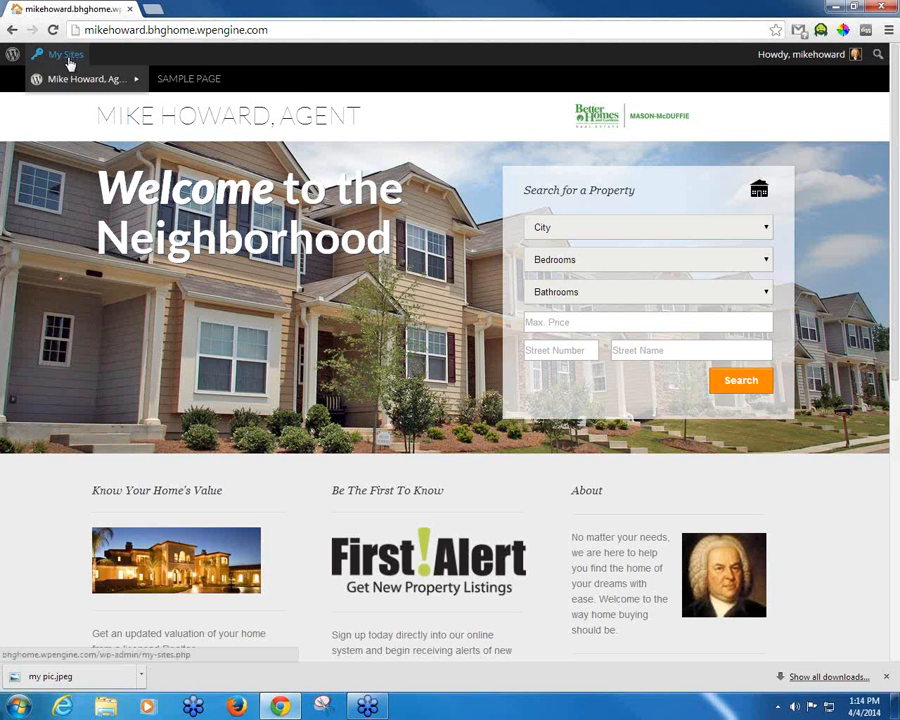
mouse_move(85, 86)
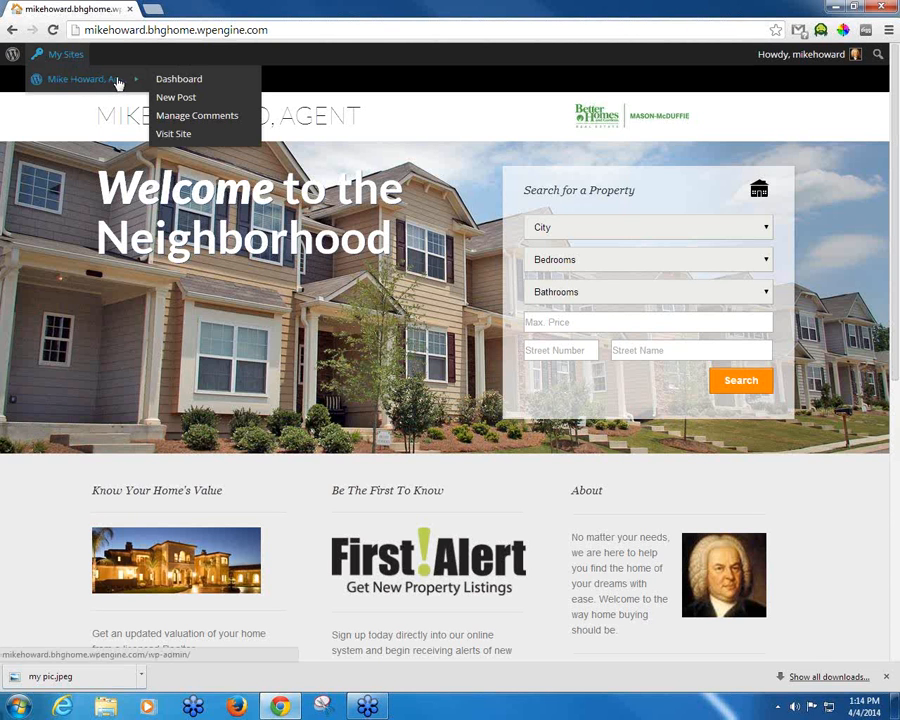
click(197, 88)
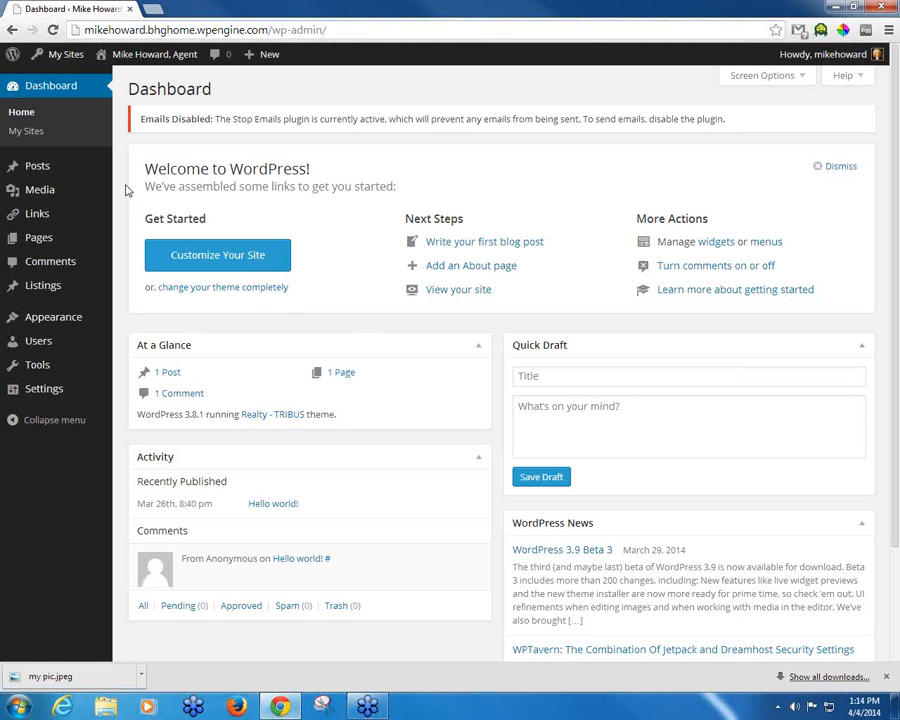
mouse_move(66, 323)
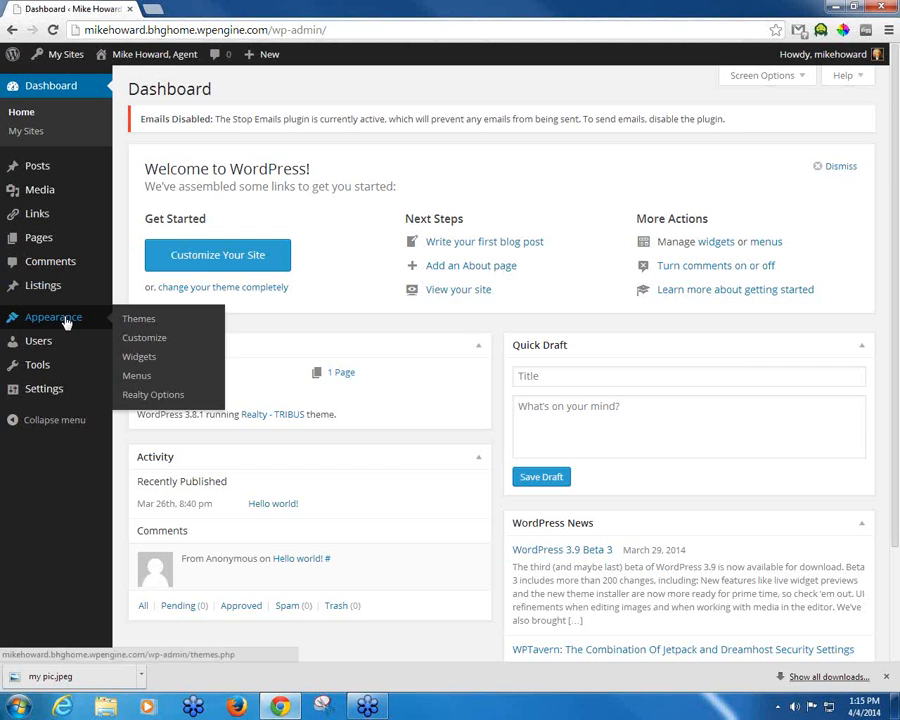
Enter the agent's name plus 'Realtor in your area since 2003!' as the About the Realtor message and save Realty Options.
click(157, 398)
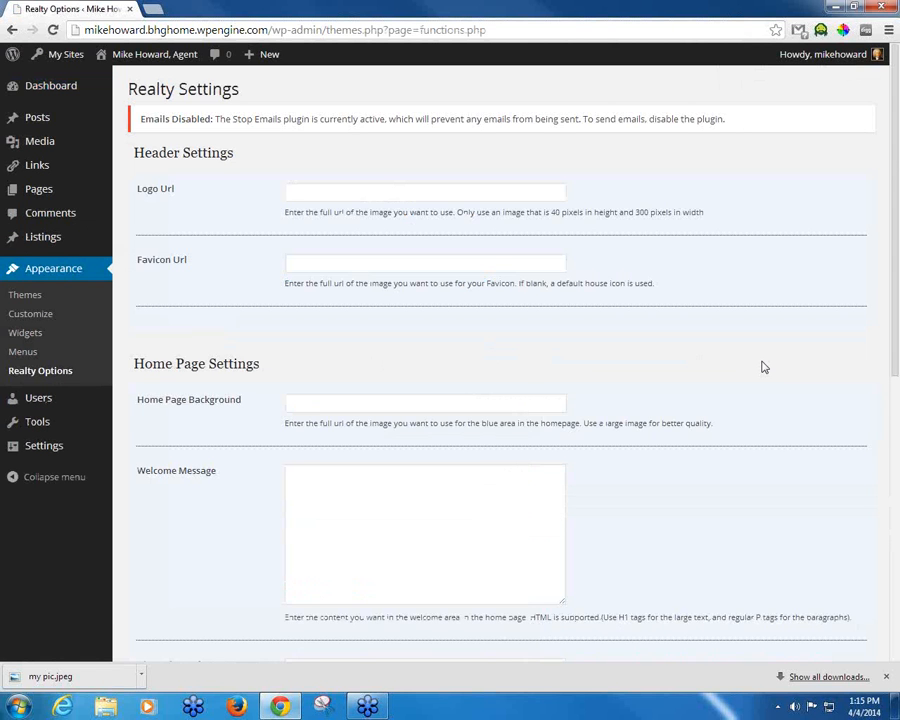
scroll(763, 367, down, 2)
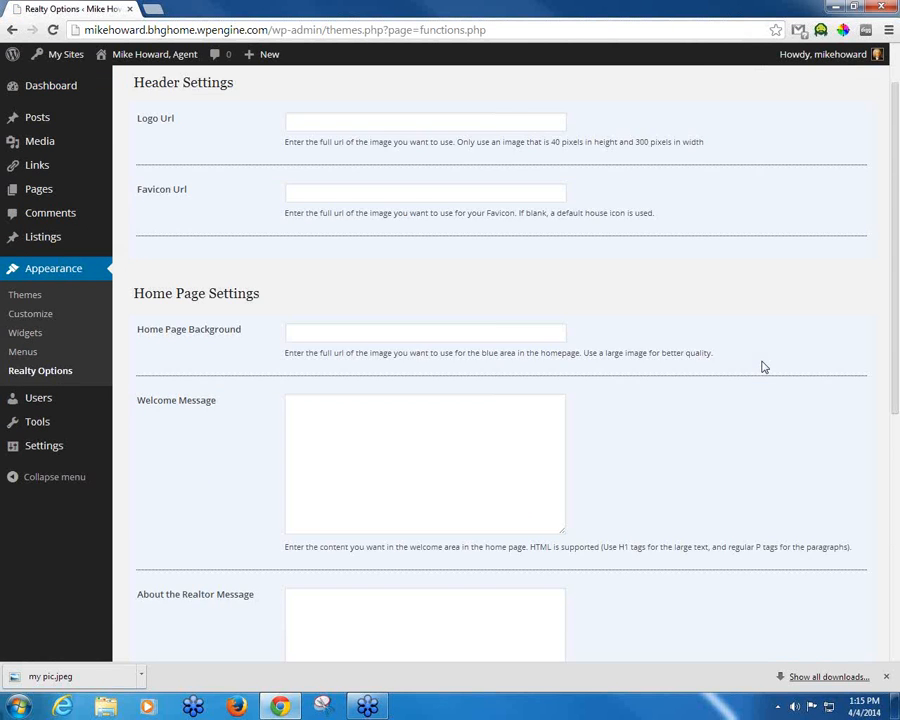
scroll(763, 367, down, 2)
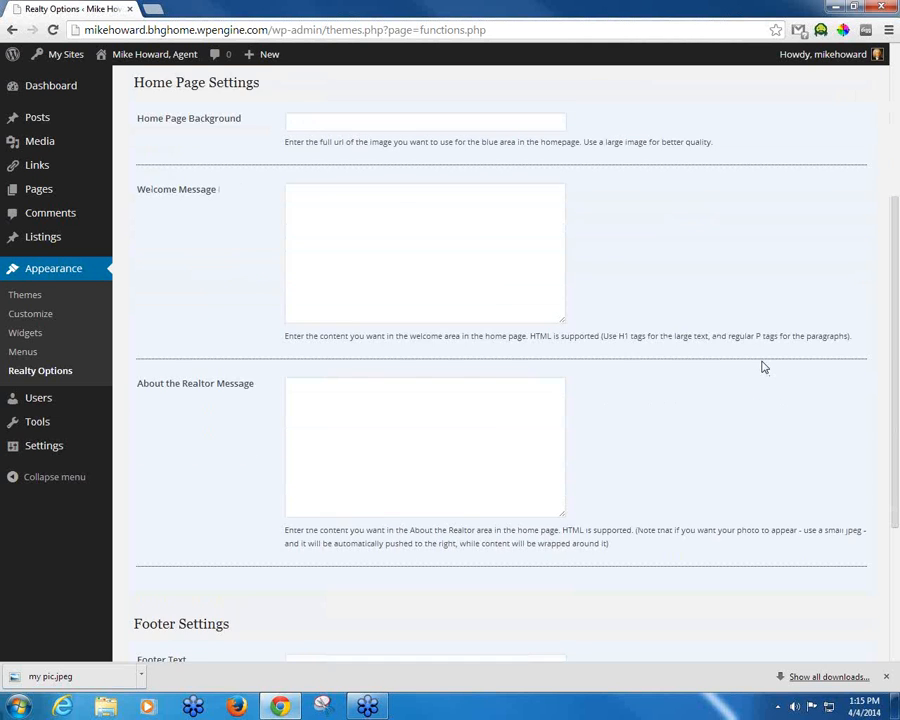
scroll(763, 367, down, 1)
click(371, 332)
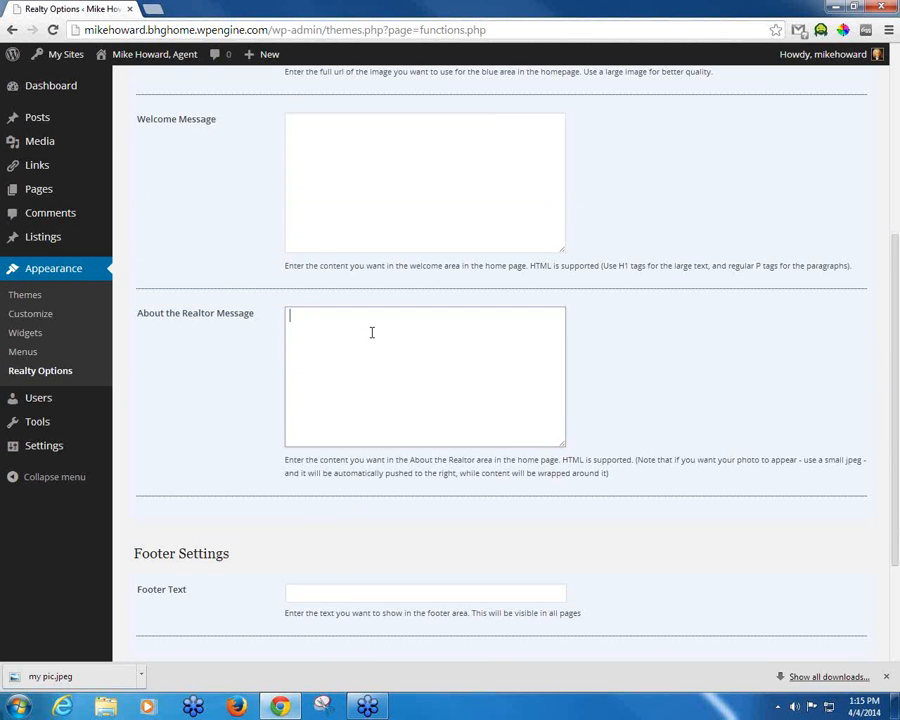
text(Mike Howard. Rea)
key(BackSpace)
text(altor in your area s)
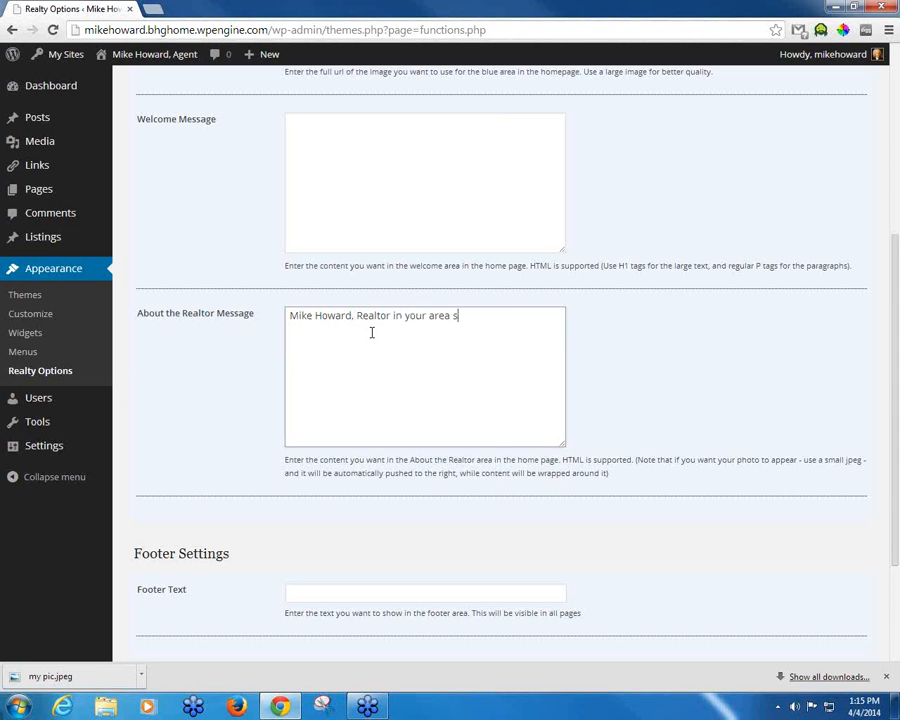
text(ince 2003!)
scroll(179, 520, down, 3)
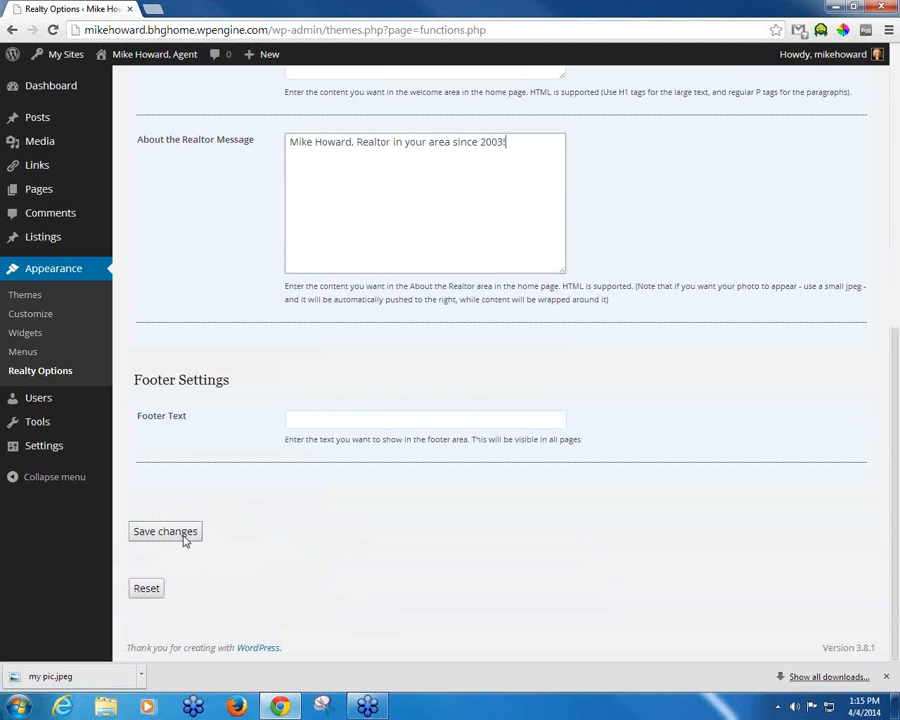
click(184, 538)
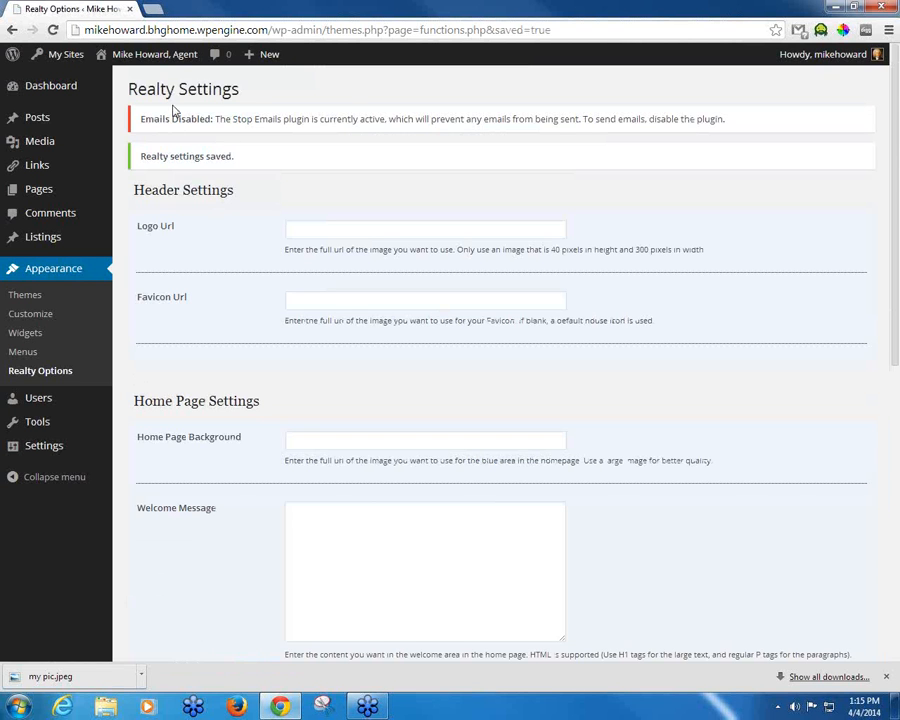
Check the updated About text on the live home page, then return to the admin Dashboard.
mouse_move(157, 62)
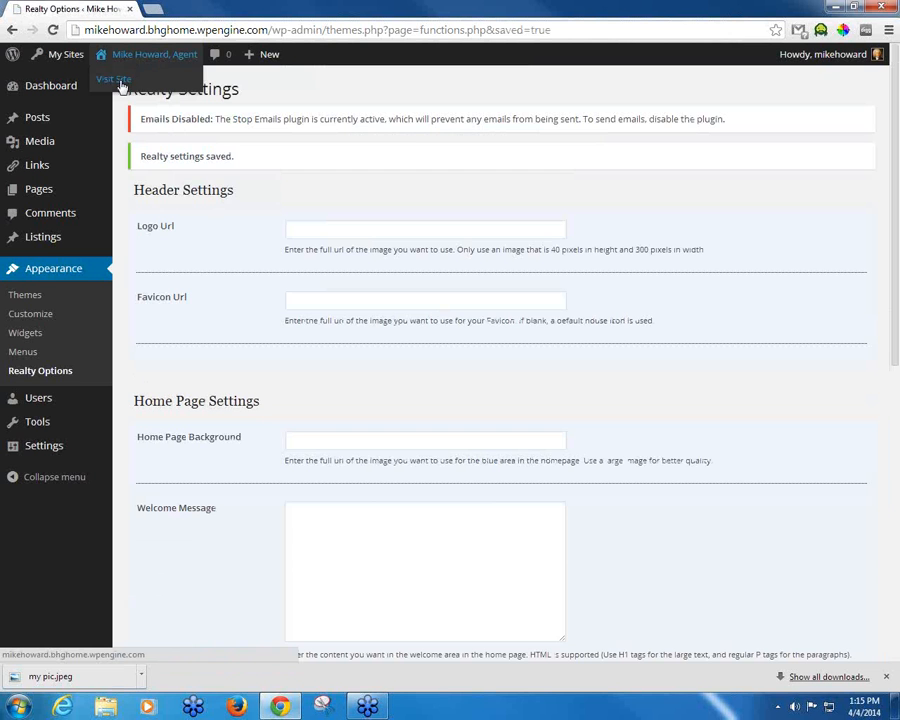
click(121, 84)
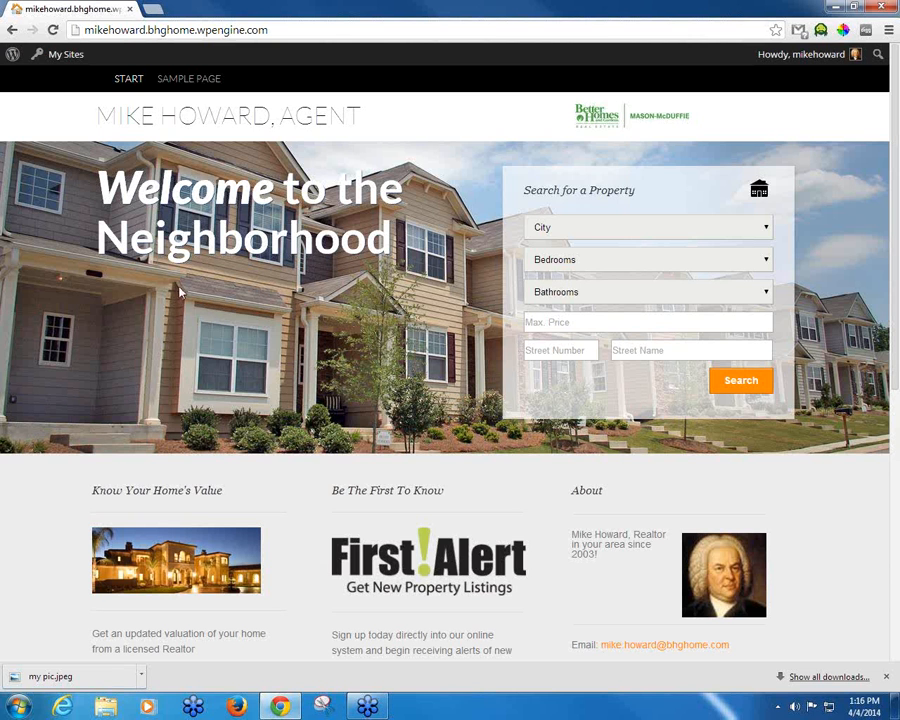
mouse_move(66, 59)
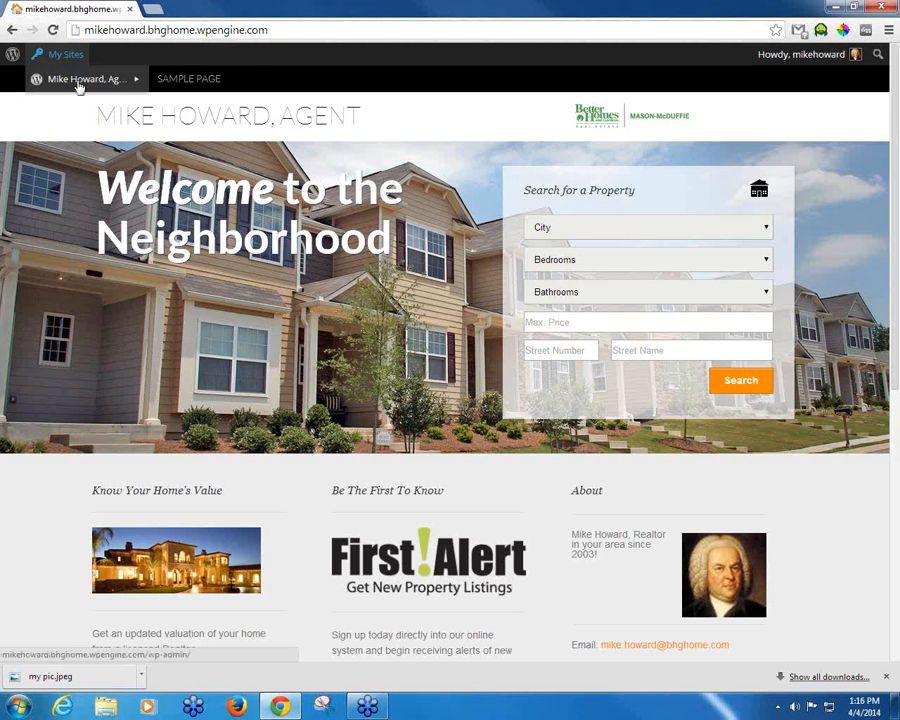
mouse_move(76, 80)
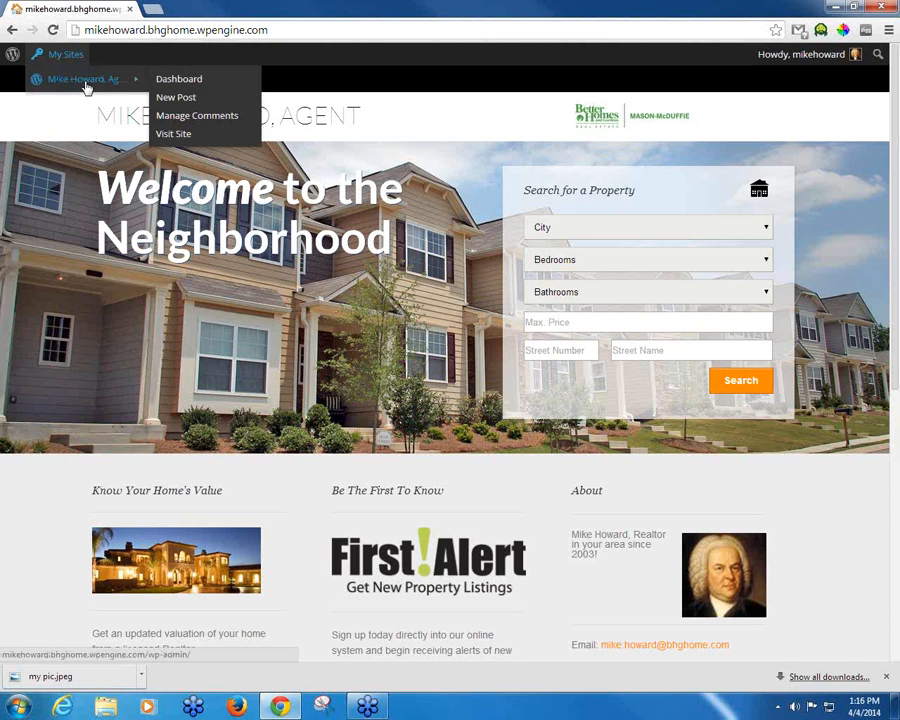
click(164, 85)
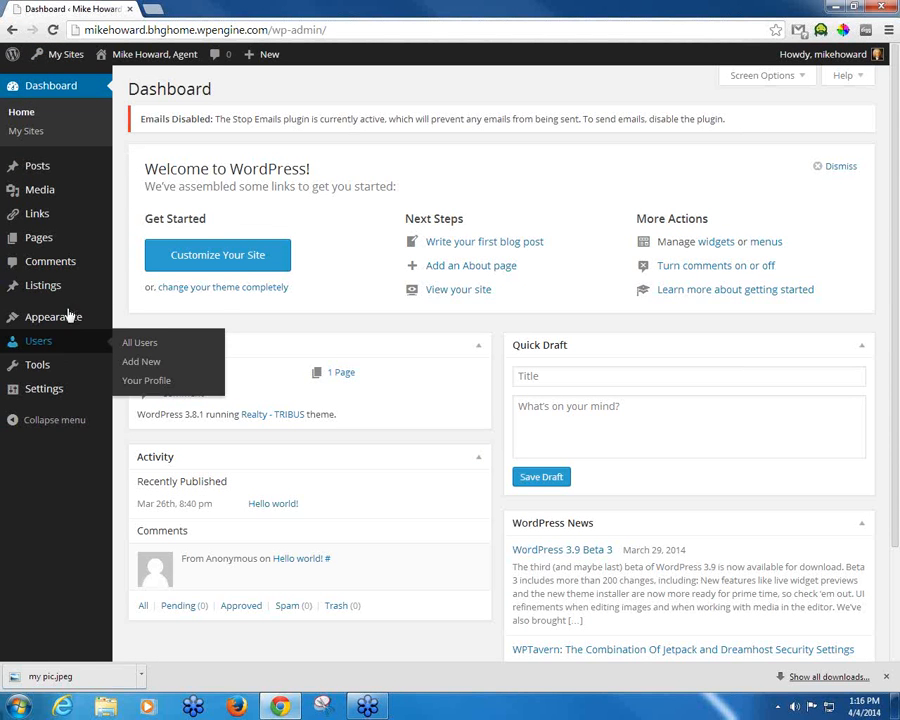
mouse_move(68, 325)
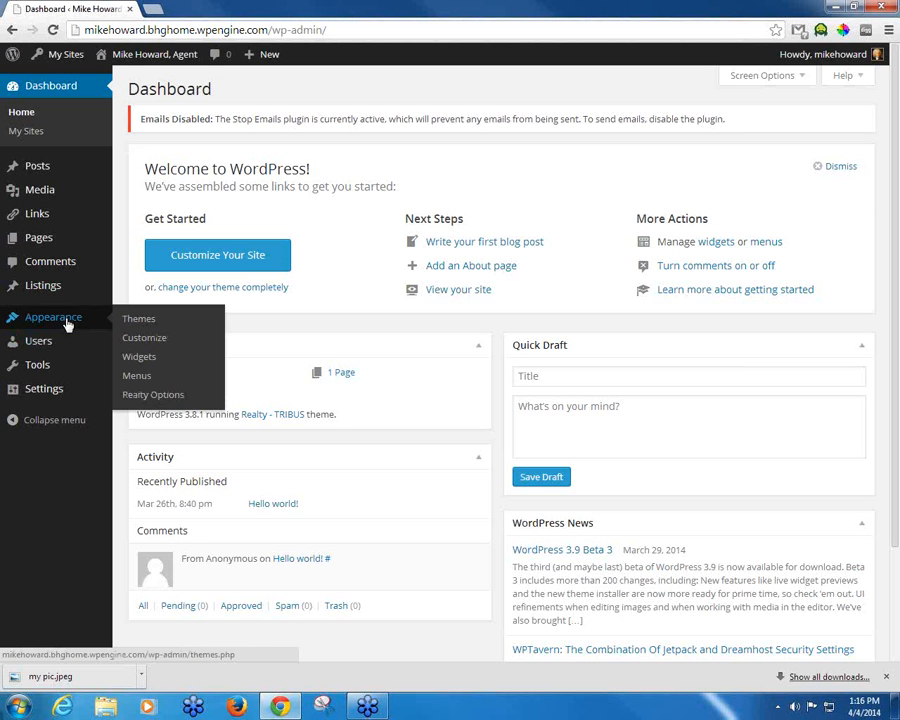
Delete the Sample Page item from the Navigation menu, leaving only Start, and save the menu.
click(140, 377)
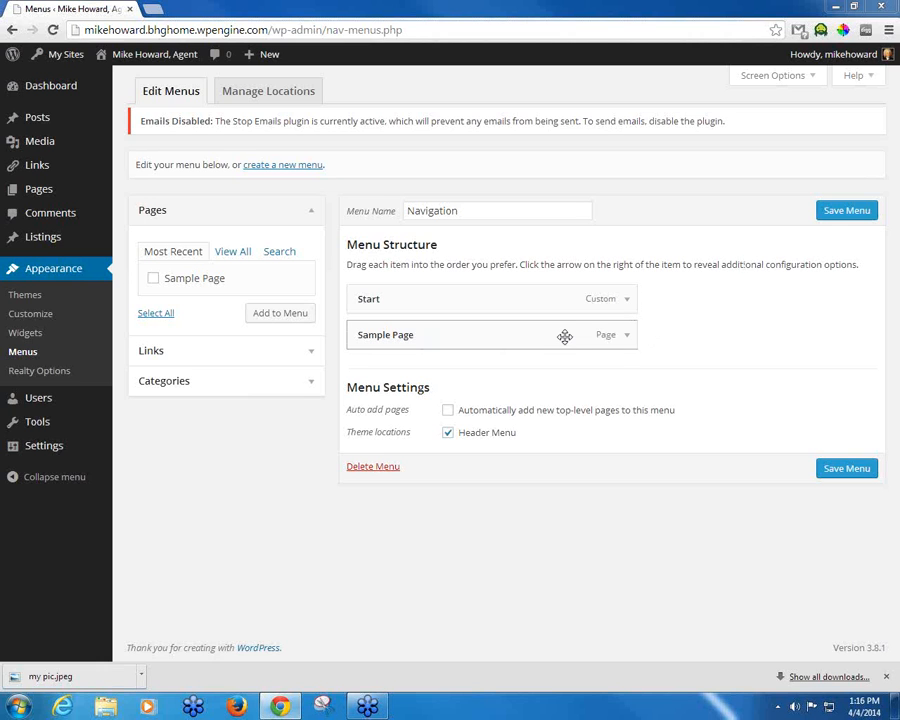
click(627, 336)
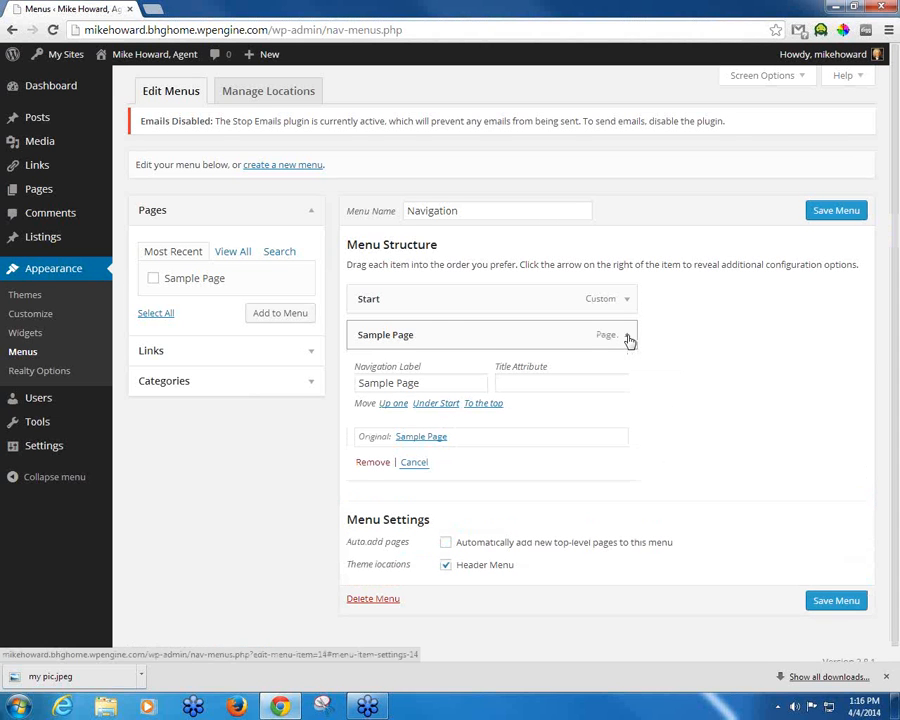
click(374, 465)
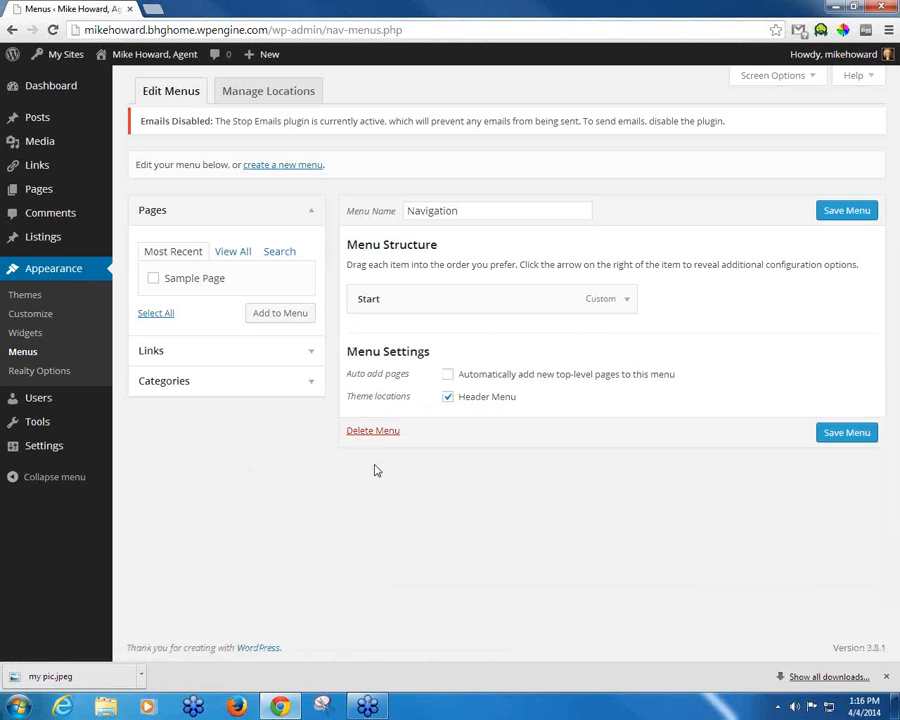
click(838, 432)
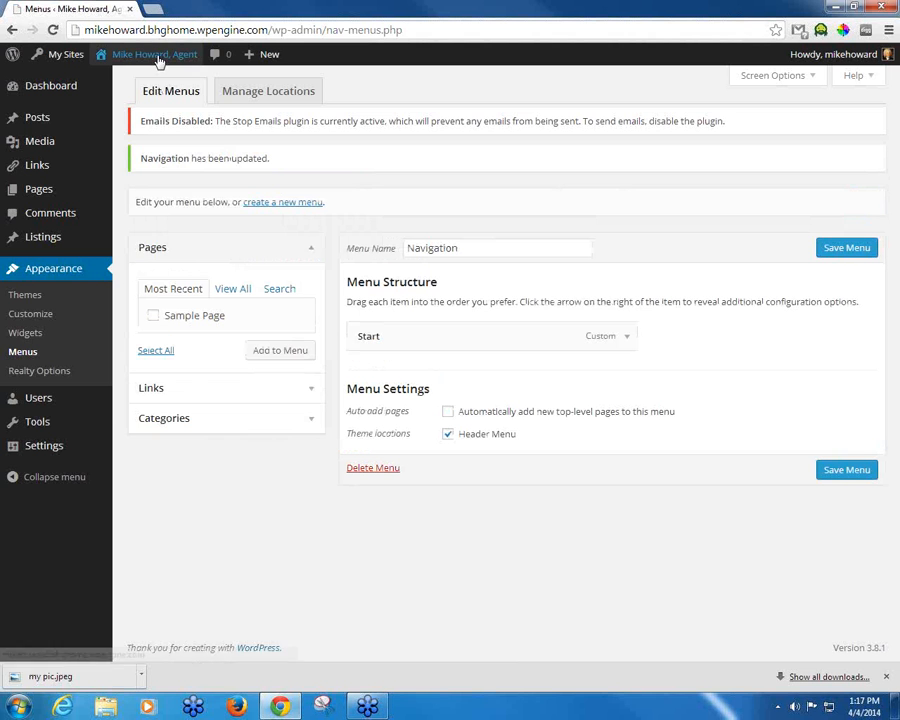
mouse_move(157, 62)
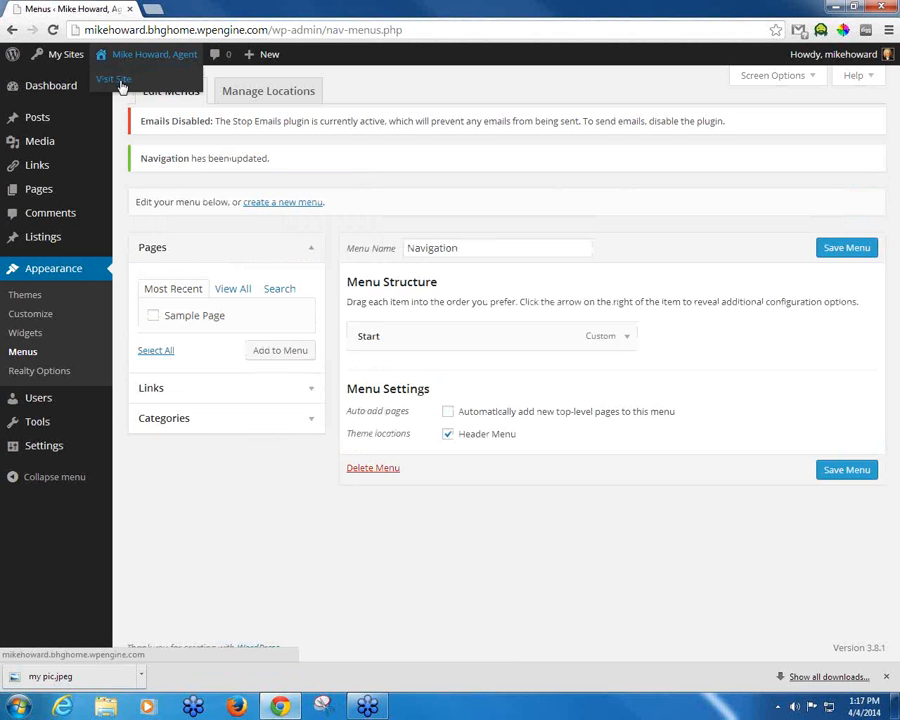
Visit the live site to confirm the header navigation lists only Start.
click(120, 84)
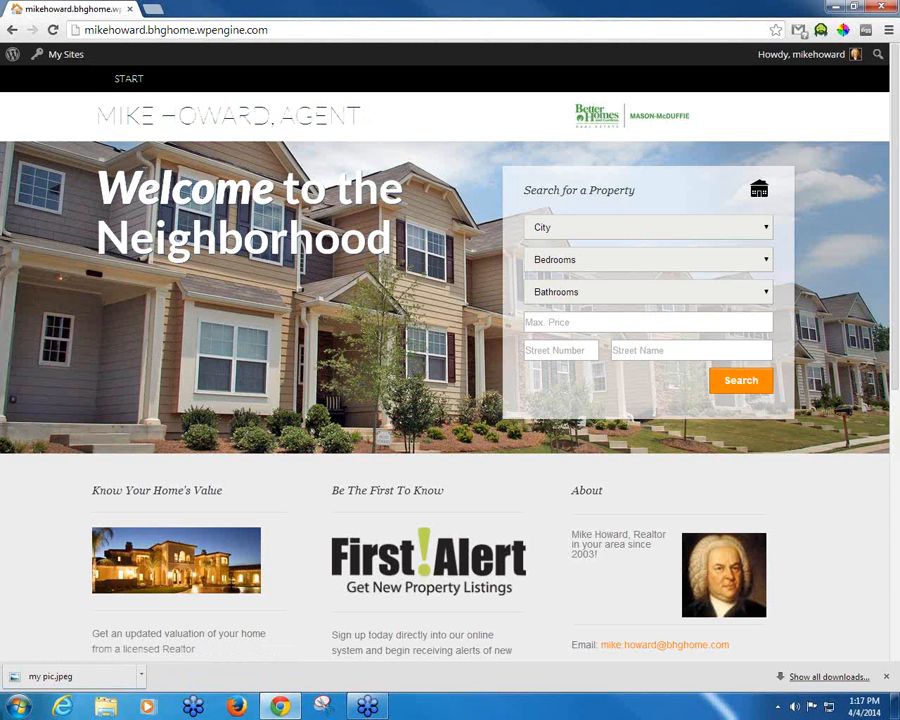
mouse_move(65, 60)
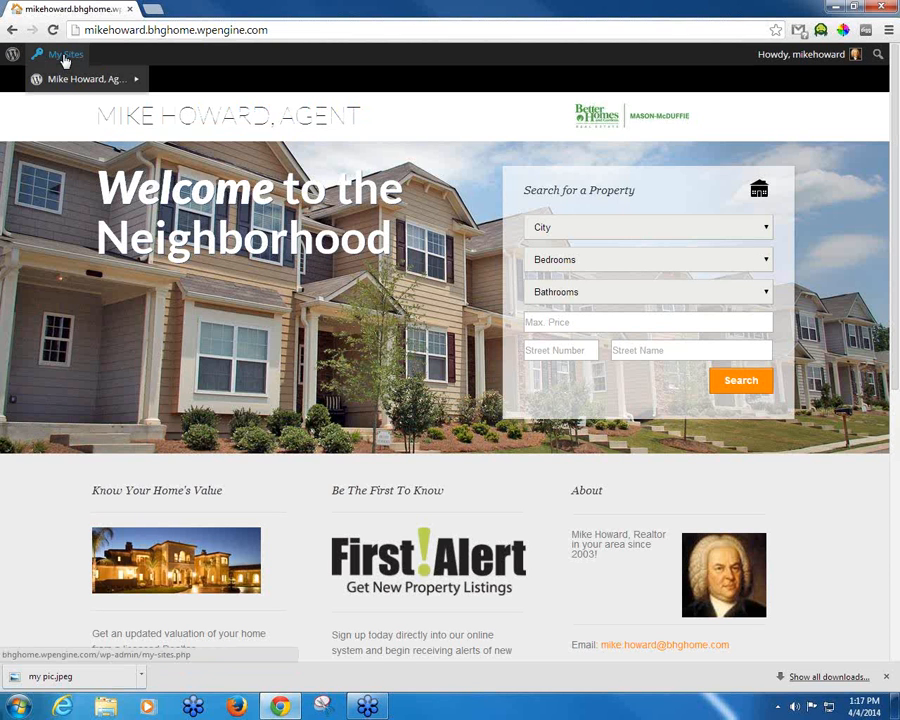
Go back from the live home page to the admin Dashboard via My Sites.
mouse_move(76, 82)
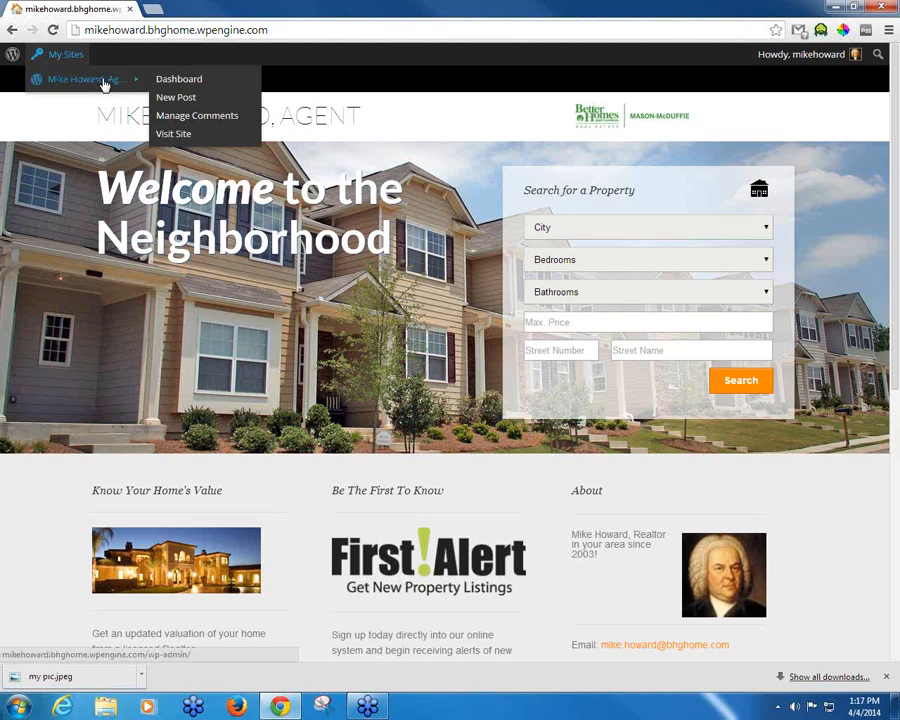
click(178, 80)
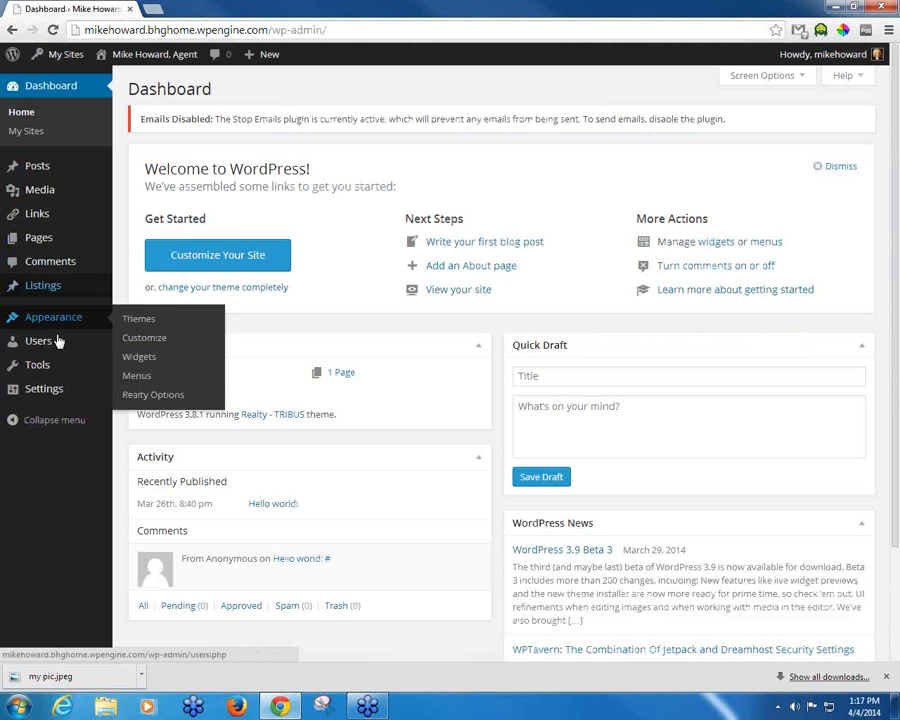
mouse_move(39, 343)
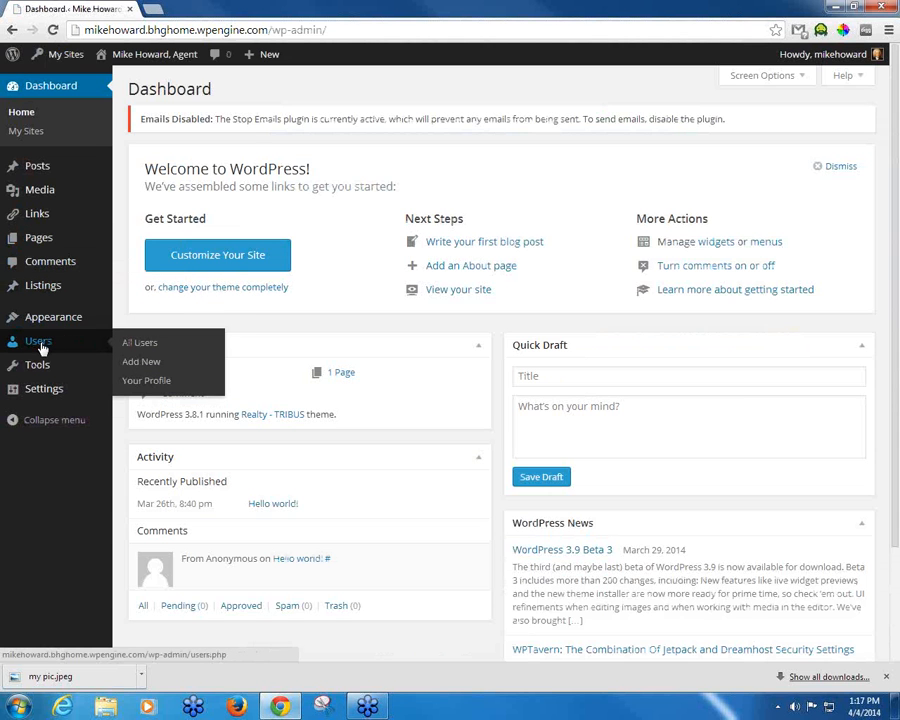
Open Users > Your Profile and scroll down to the User Photo section.
click(164, 380)
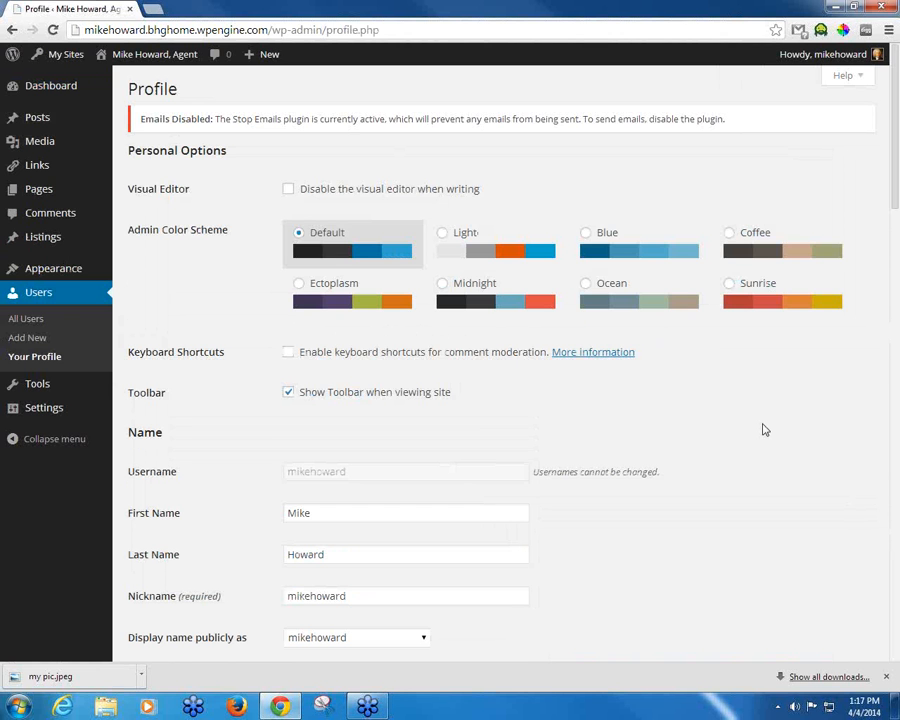
scroll(763, 430, down, 2)
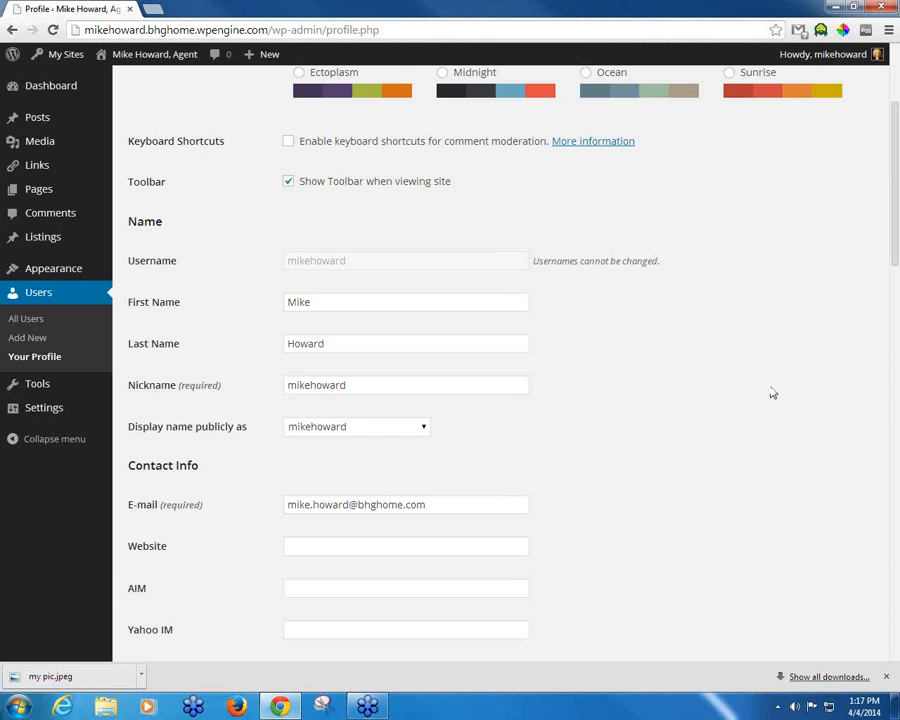
scroll(784, 388, down, 2)
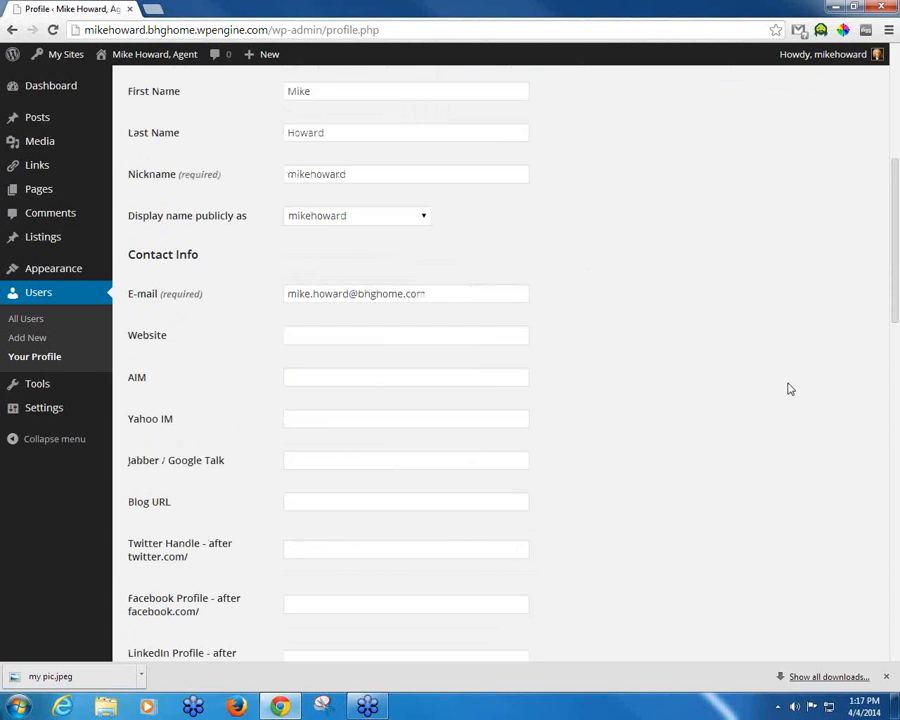
scroll(788, 389, down, 1)
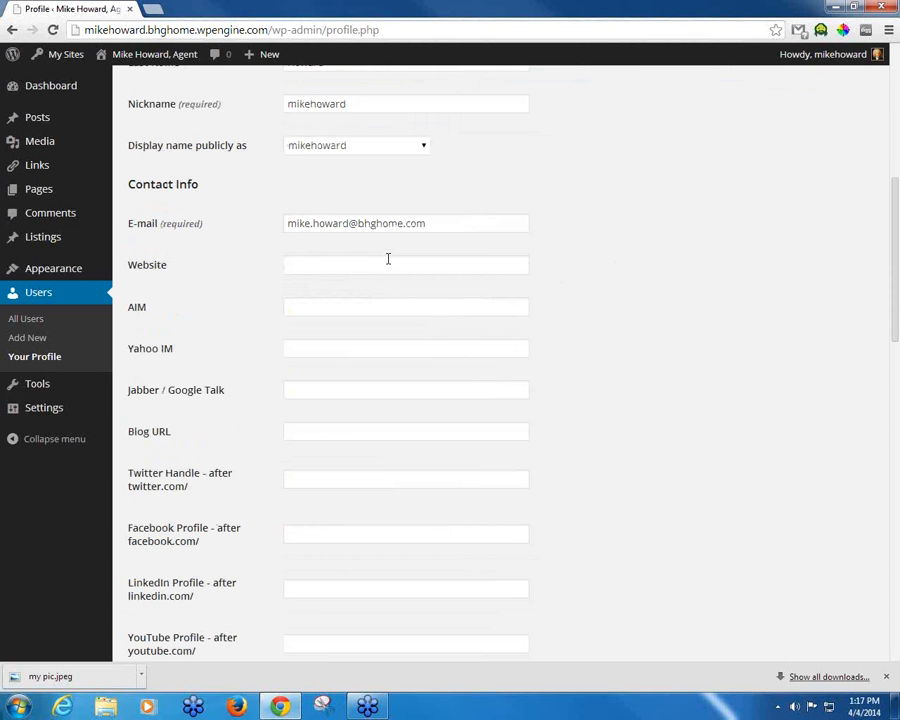
scroll(712, 362, down, 2)
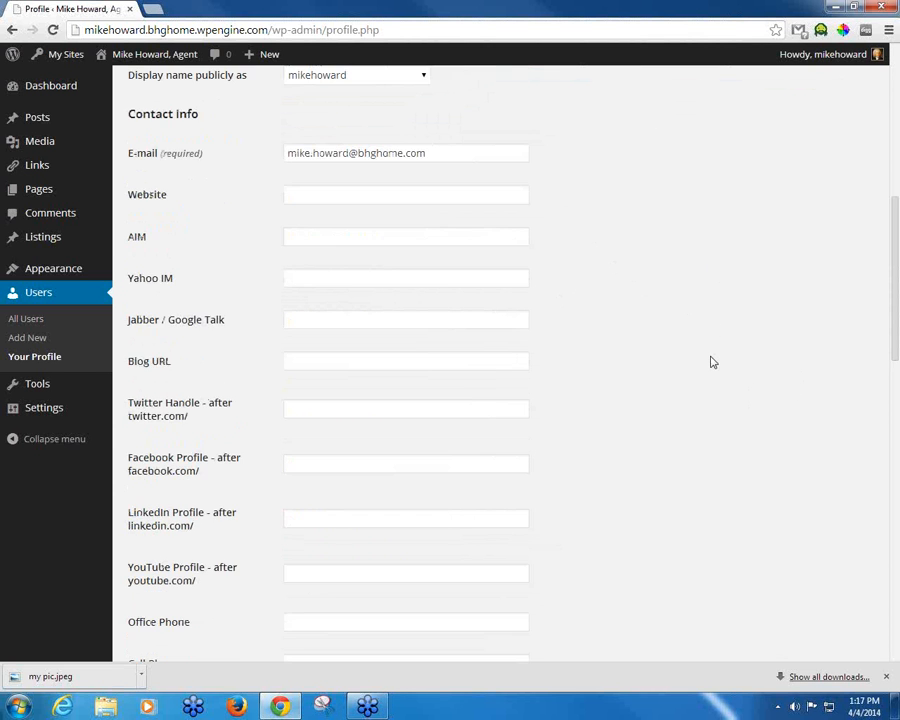
scroll(712, 362, down, 2)
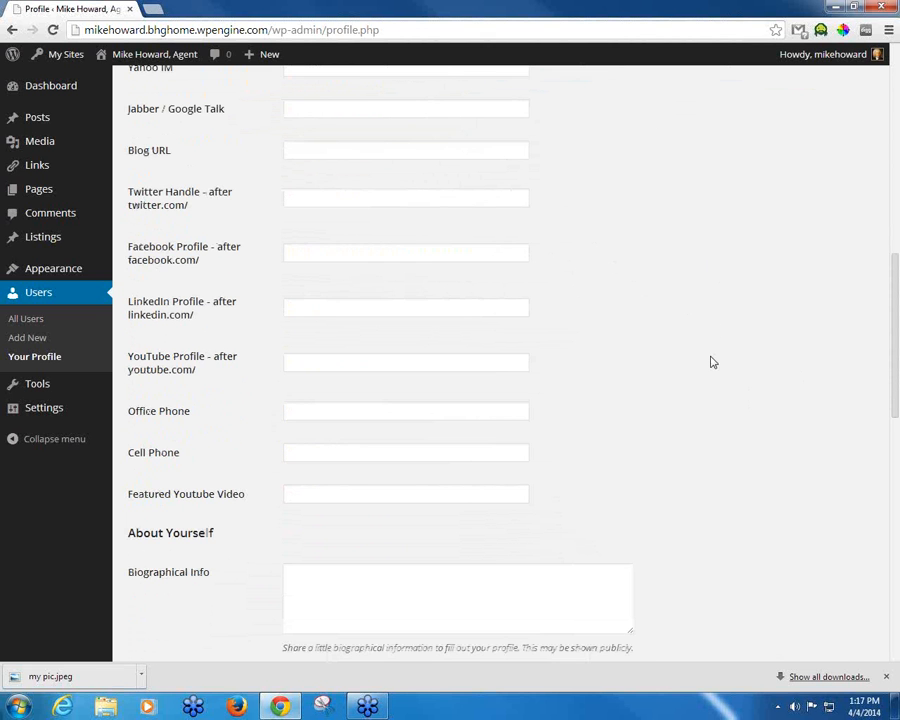
scroll(712, 362, down, 3)
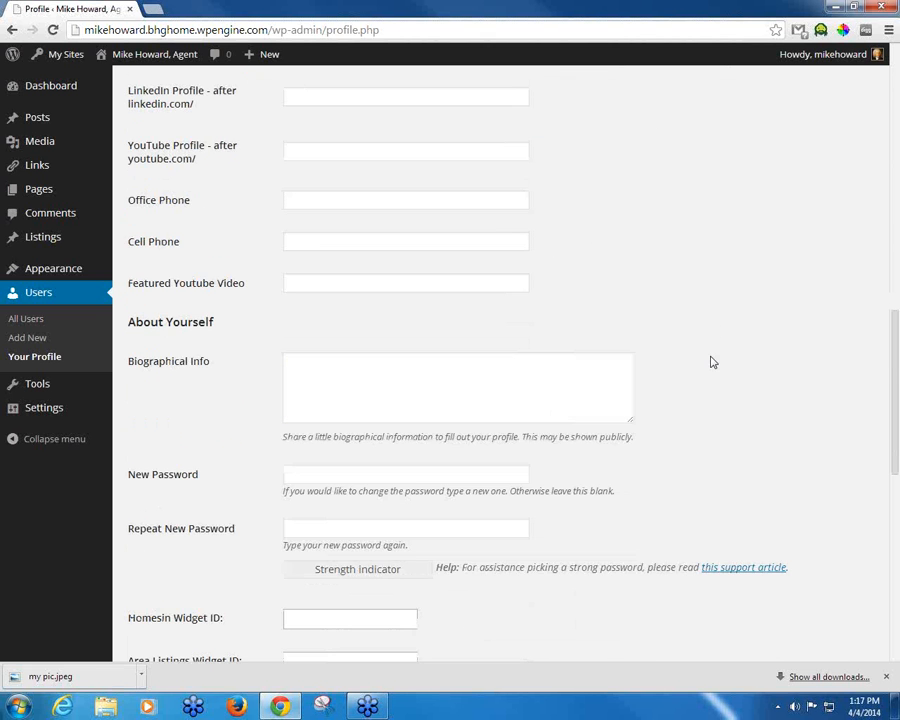
scroll(710, 361, down, 3)
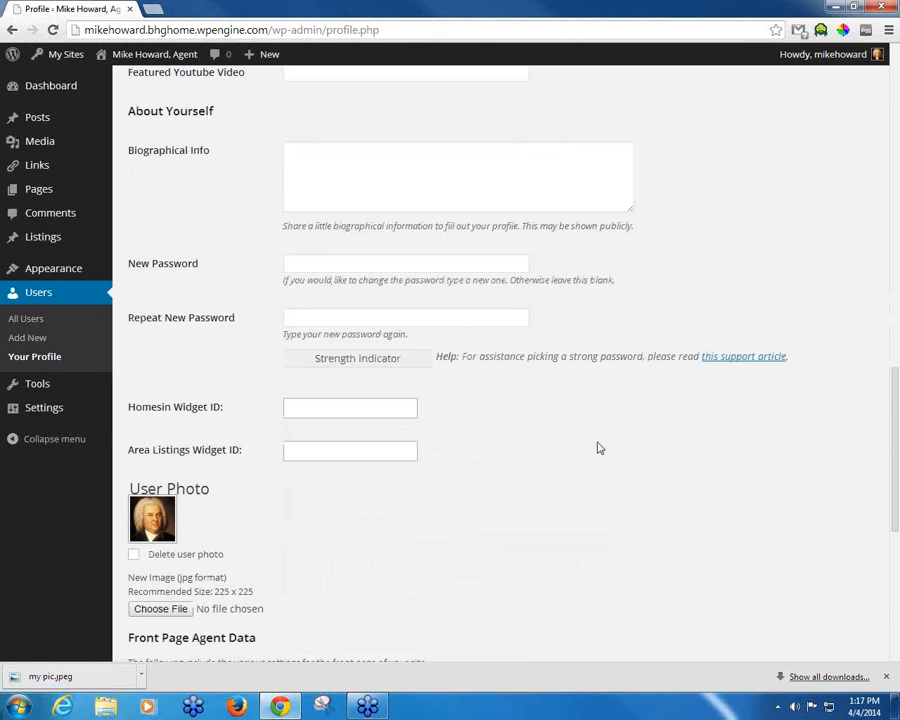
scroll(469, 516, down, 2)
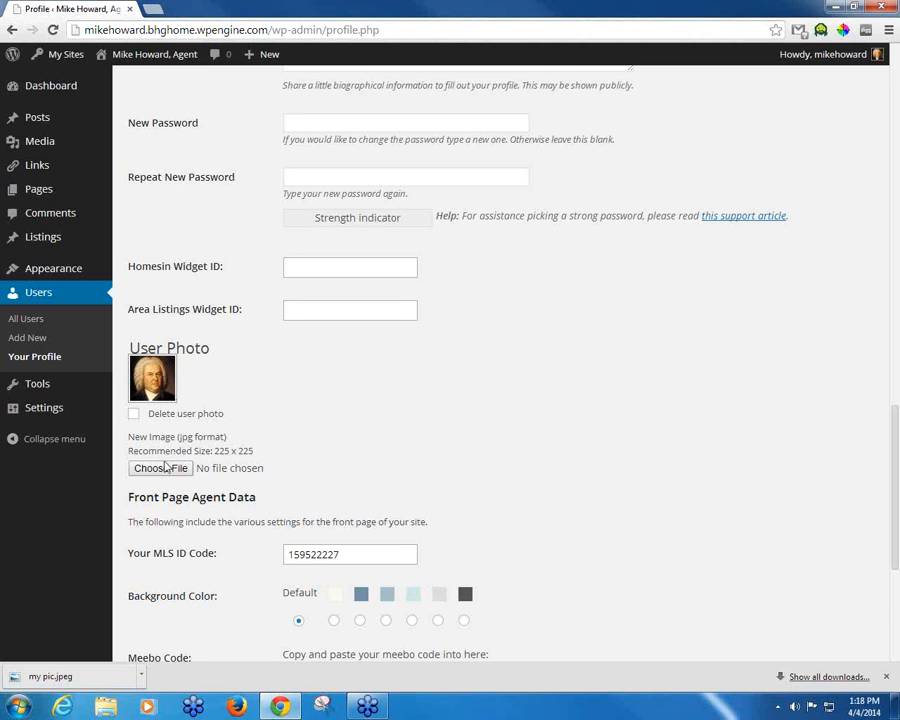
Choose my pic.jpeg from Sample Pictures as the new User Photo file.
click(161, 468)
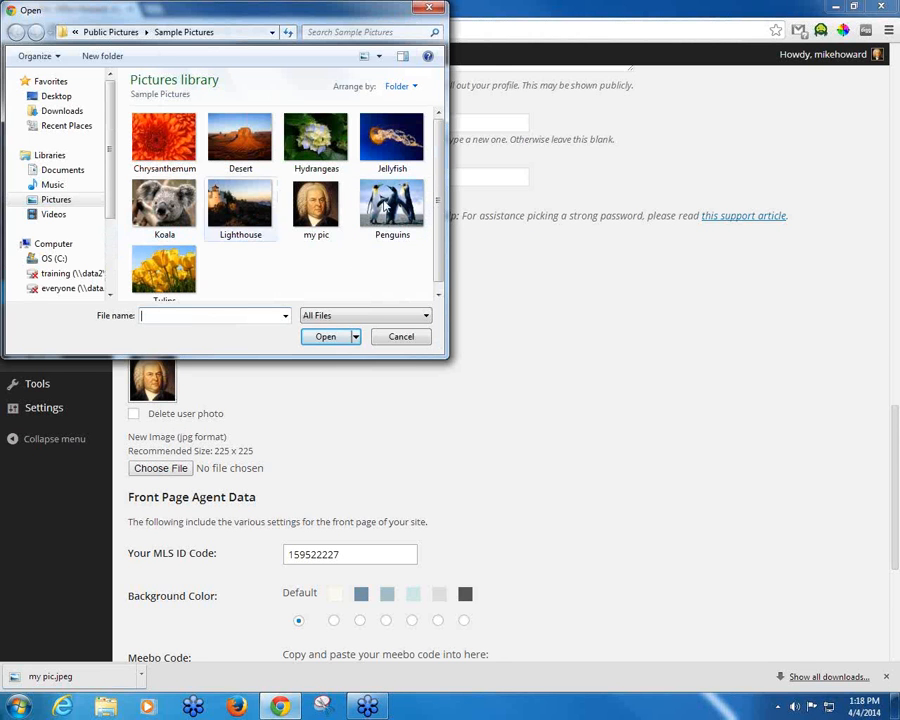
click(315, 215)
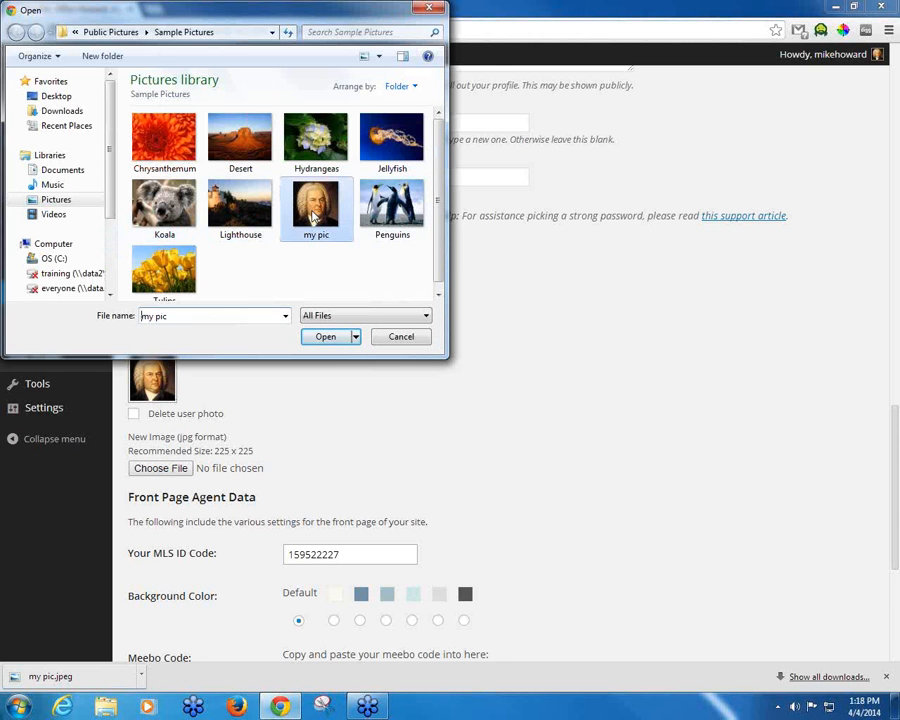
click(328, 337)
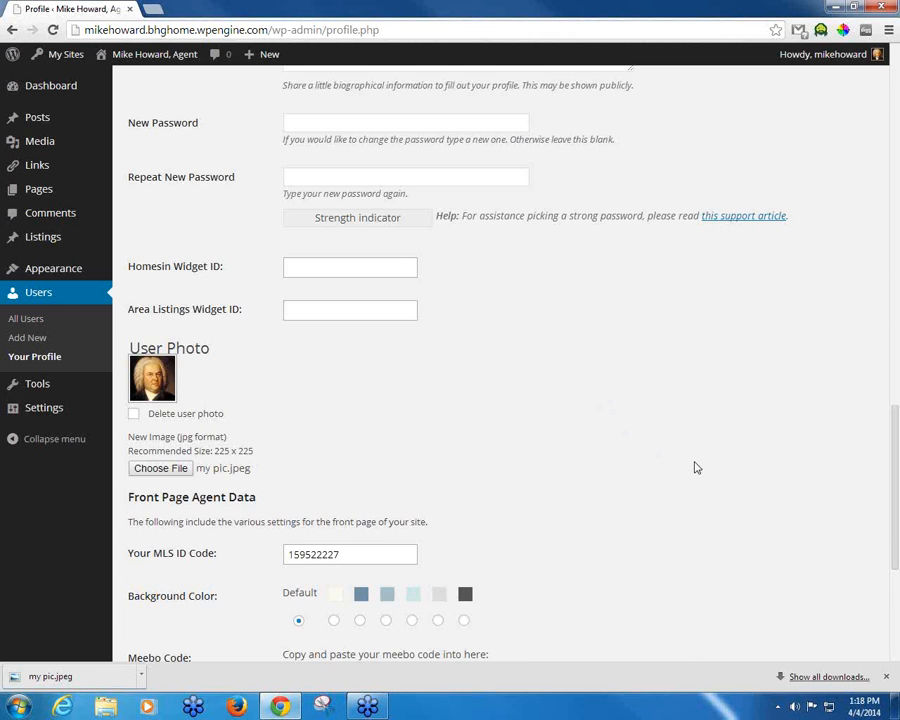
scroll(697, 470, down, 2)
scroll(697, 468, down, 2)
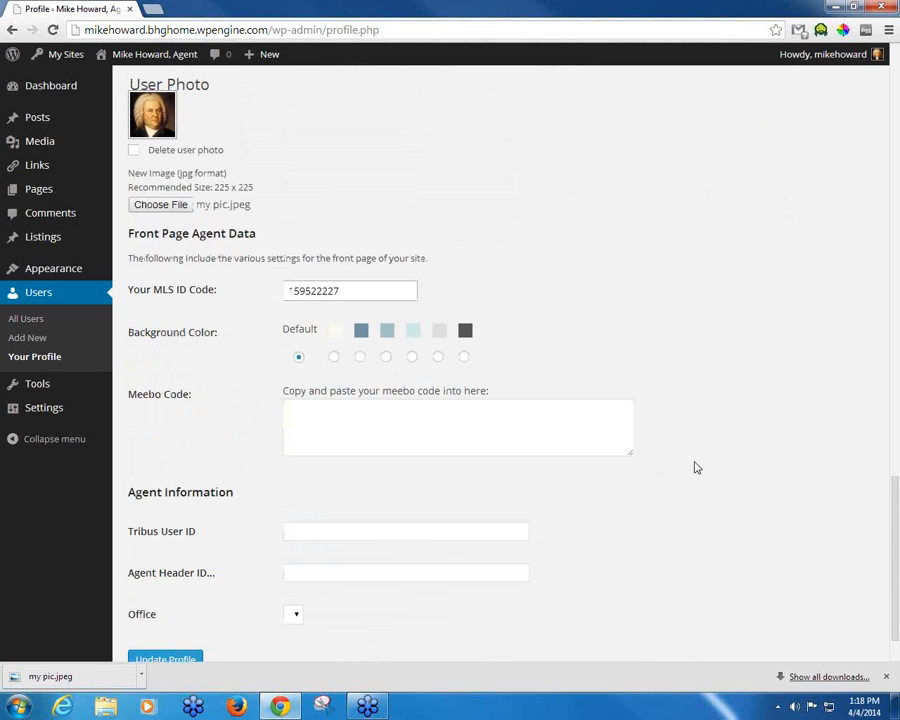
scroll(697, 468, down, 1)
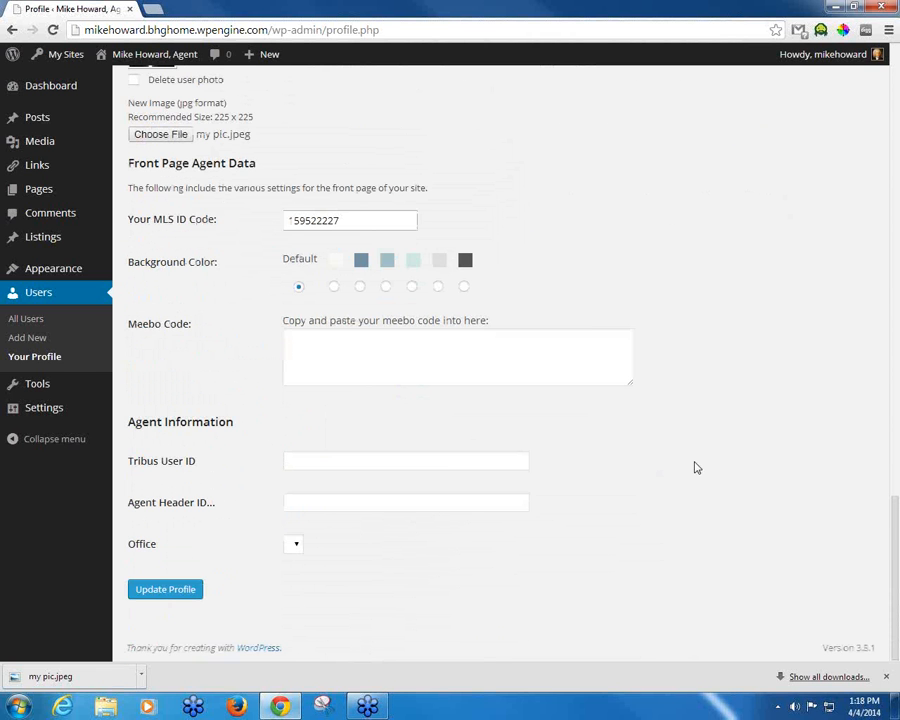
scroll(697, 468, up, 4)
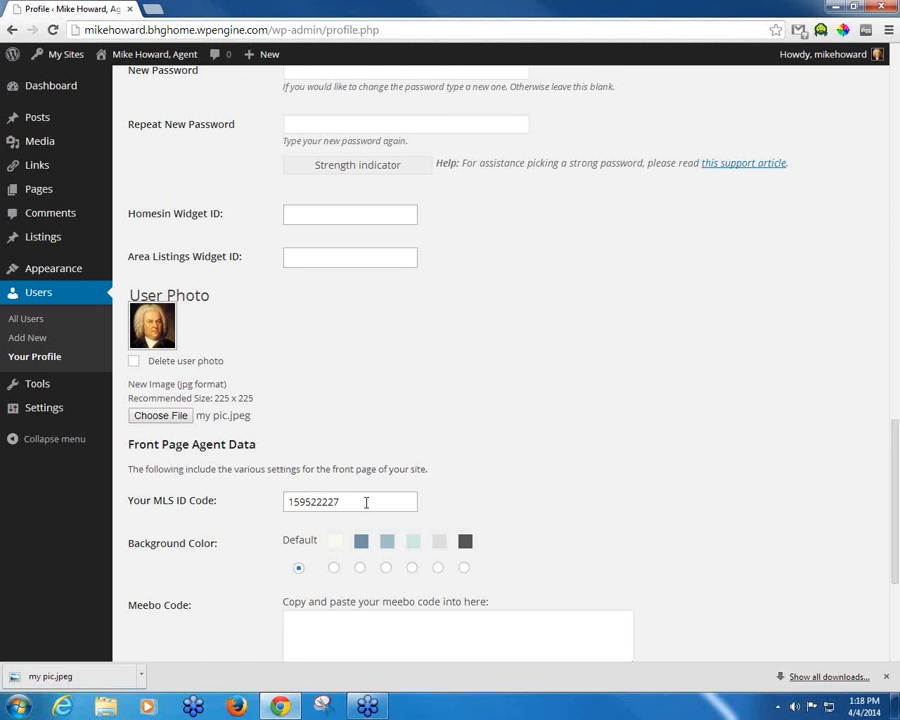
drag(362, 500, 251, 502)
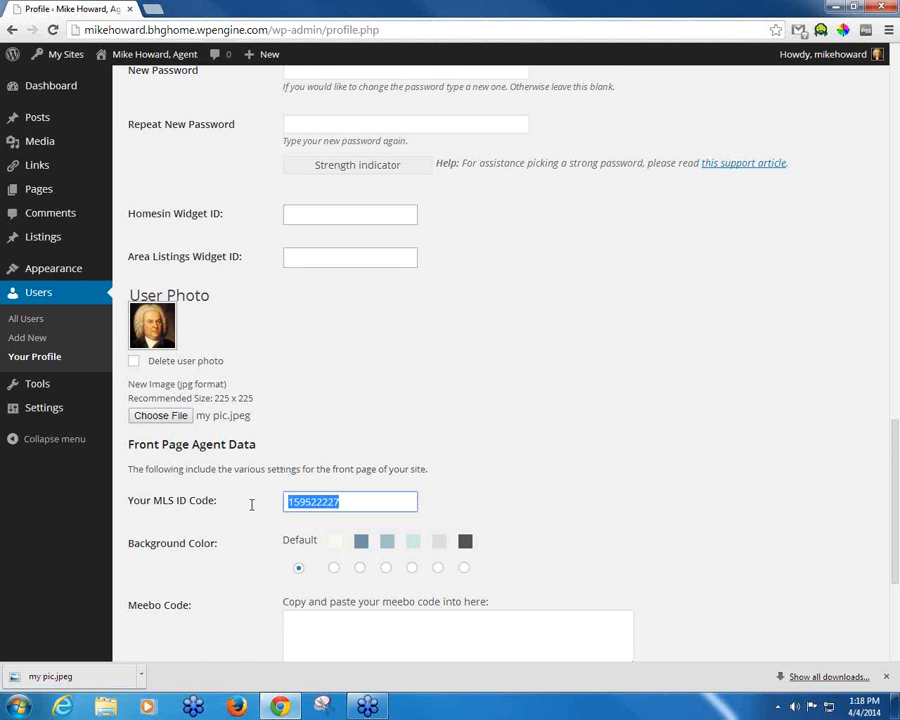
scroll(740, 425, down, 3)
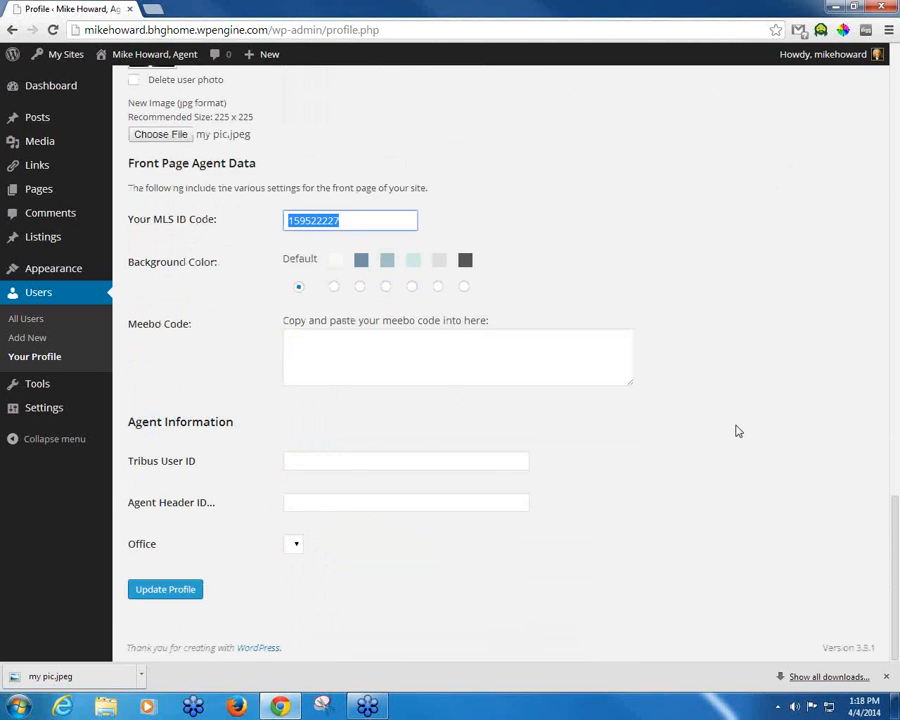
scroll(737, 431, up, 5)
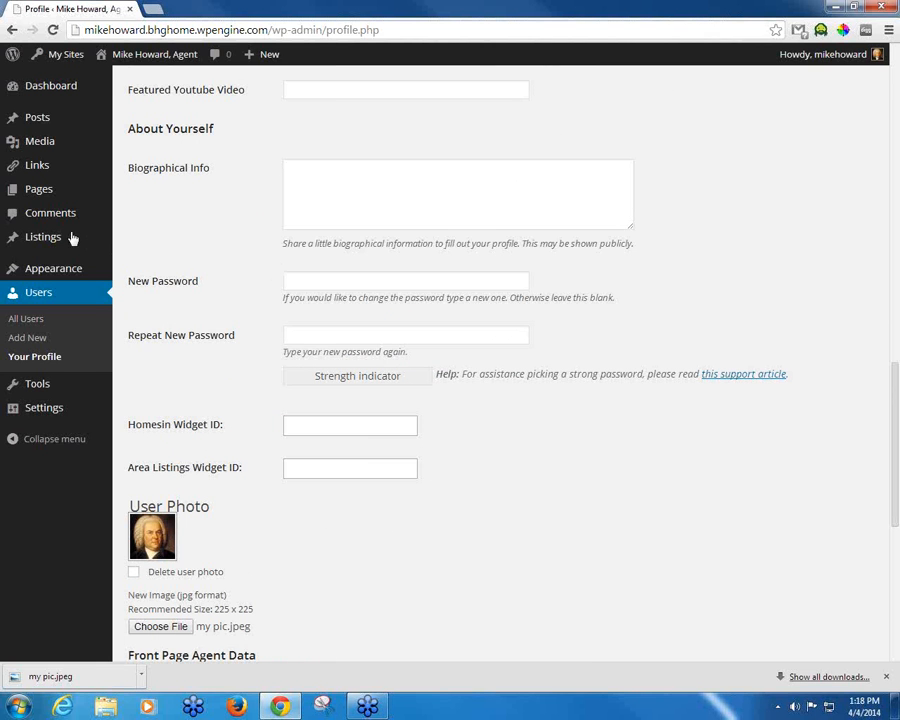
mouse_move(44, 237)
mouse_move(45, 417)
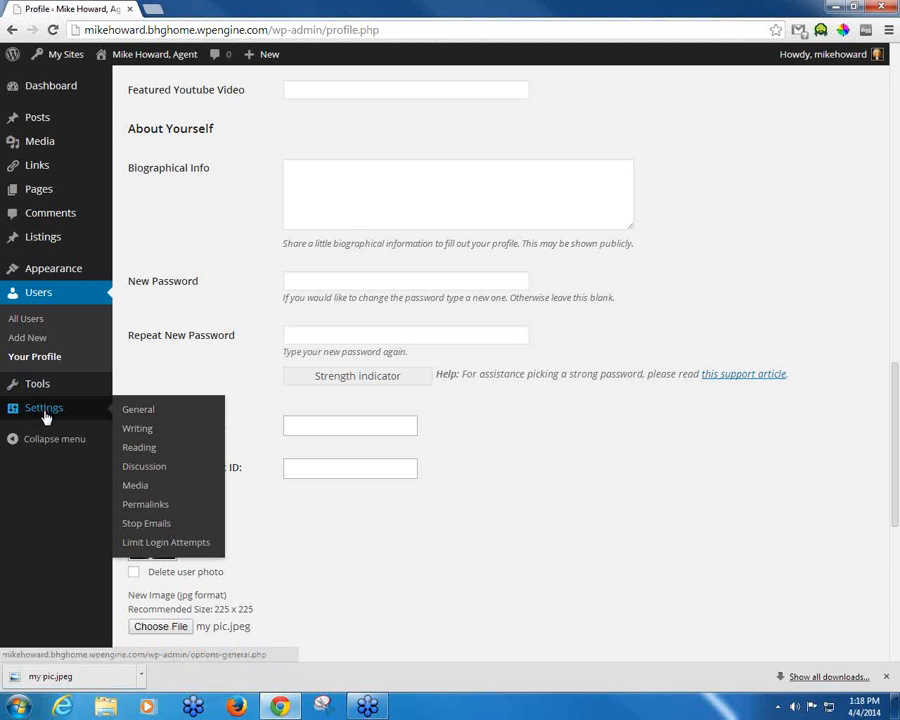
In General Settings, append ', Realtor in your area since 2003!' to the Tagline.
click(151, 412)
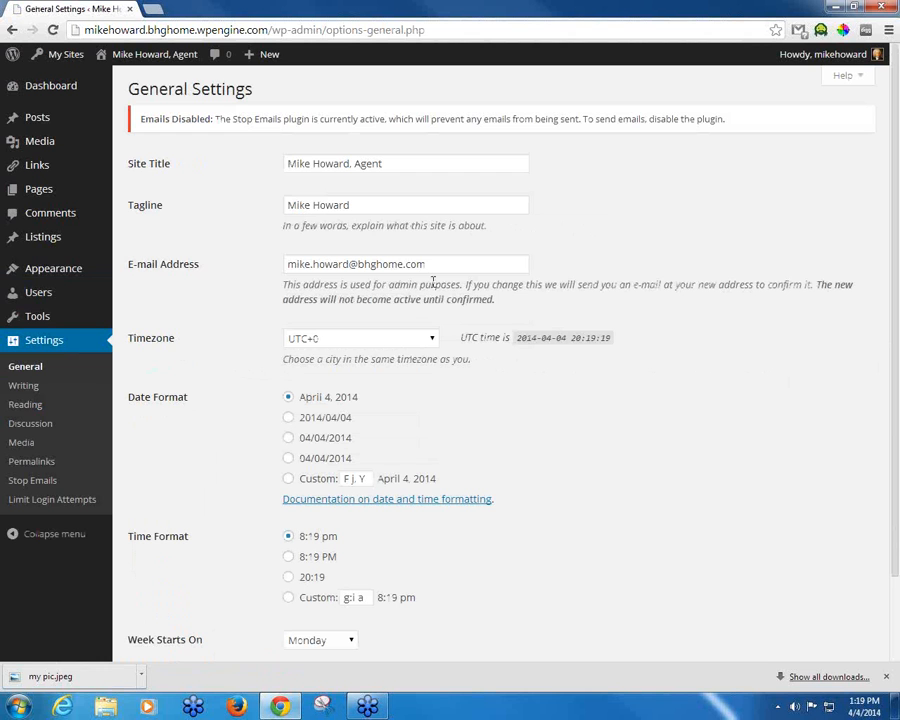
click(400, 204)
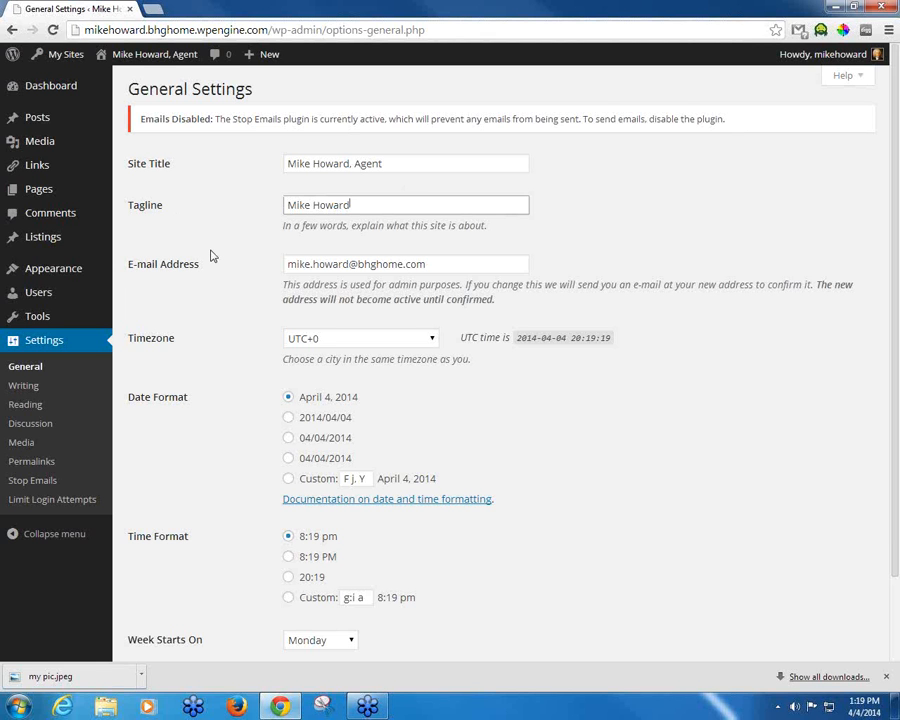
text(, )
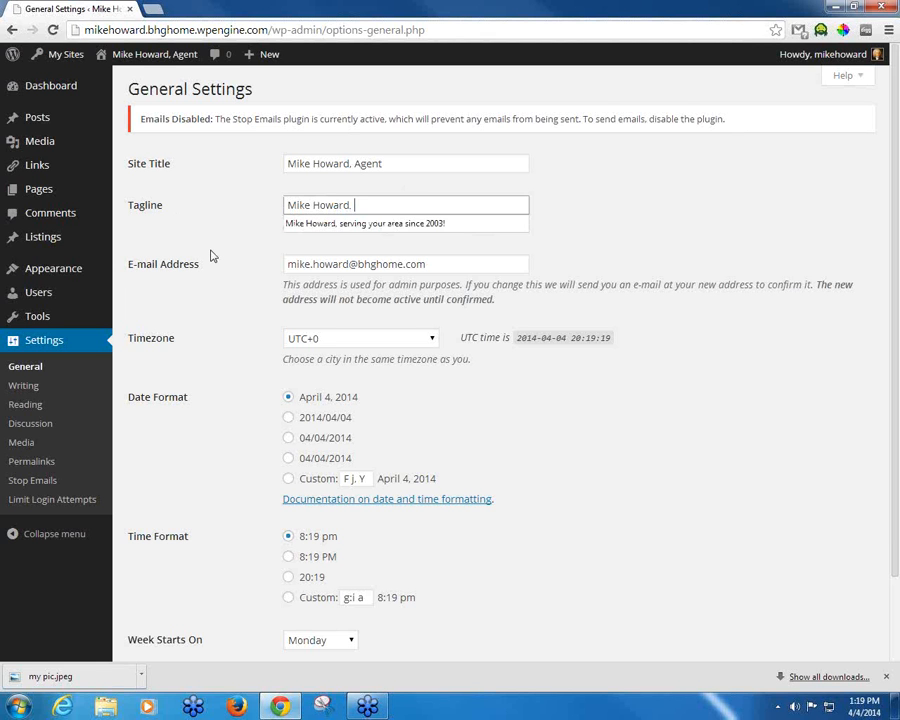
text(REa)
key(BackSpace)
key(BackSpace)
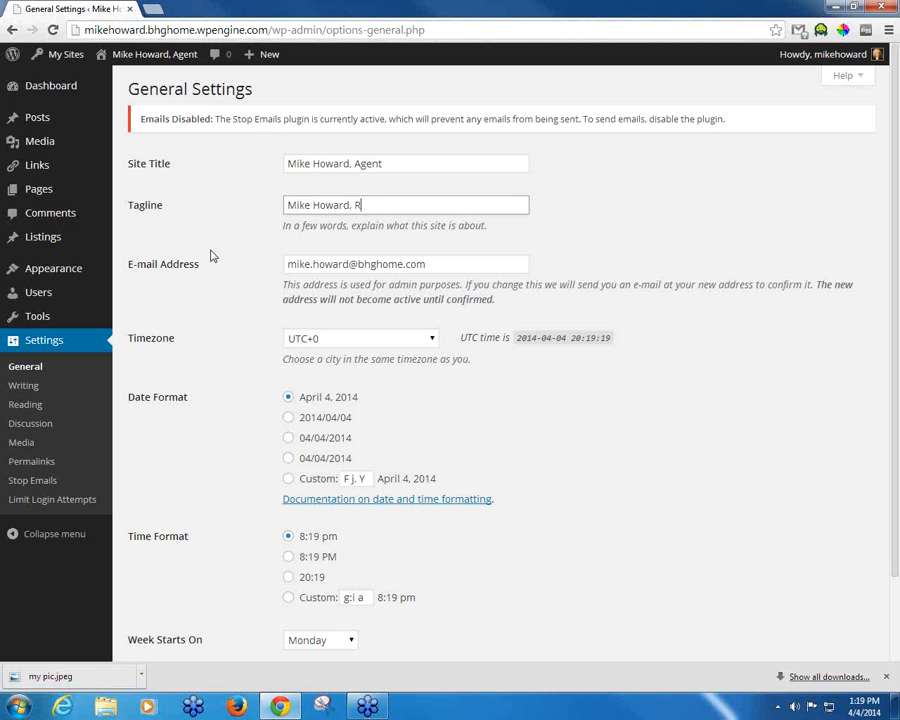
text(ealtor in your area-since 2003!)
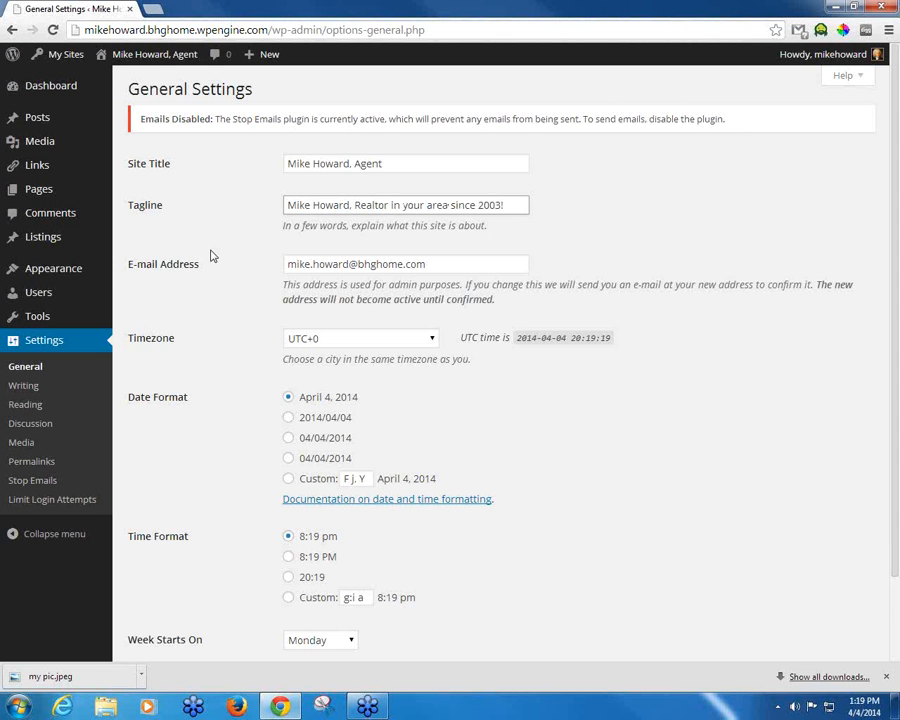
scroll(213, 278, down, 1)
scroll(215, 278, down, 1)
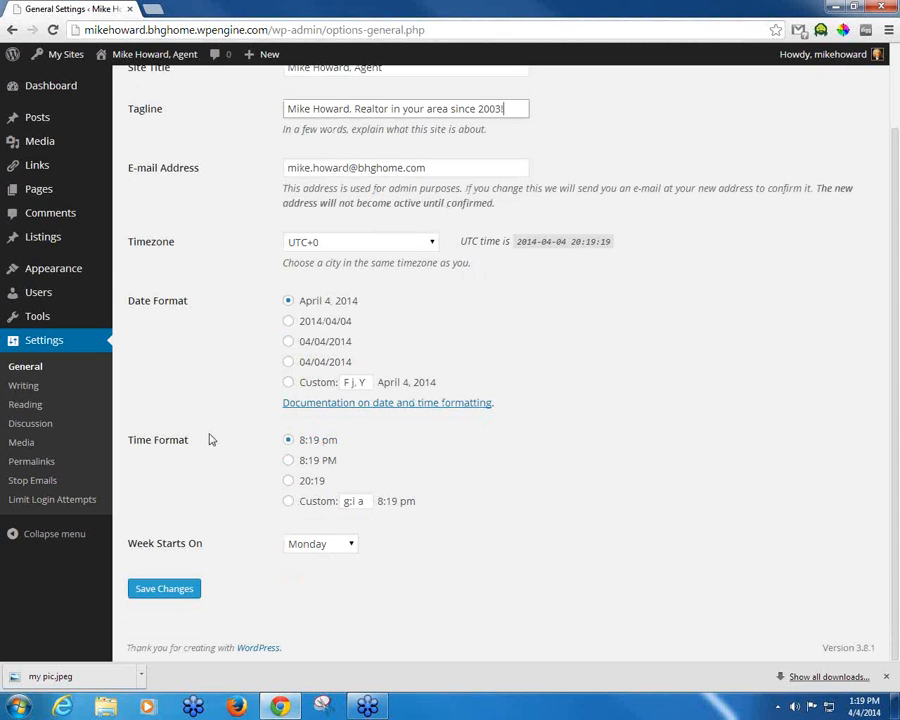
Save the General Settings with the new tagline, then go to the Media Library.
click(165, 592)
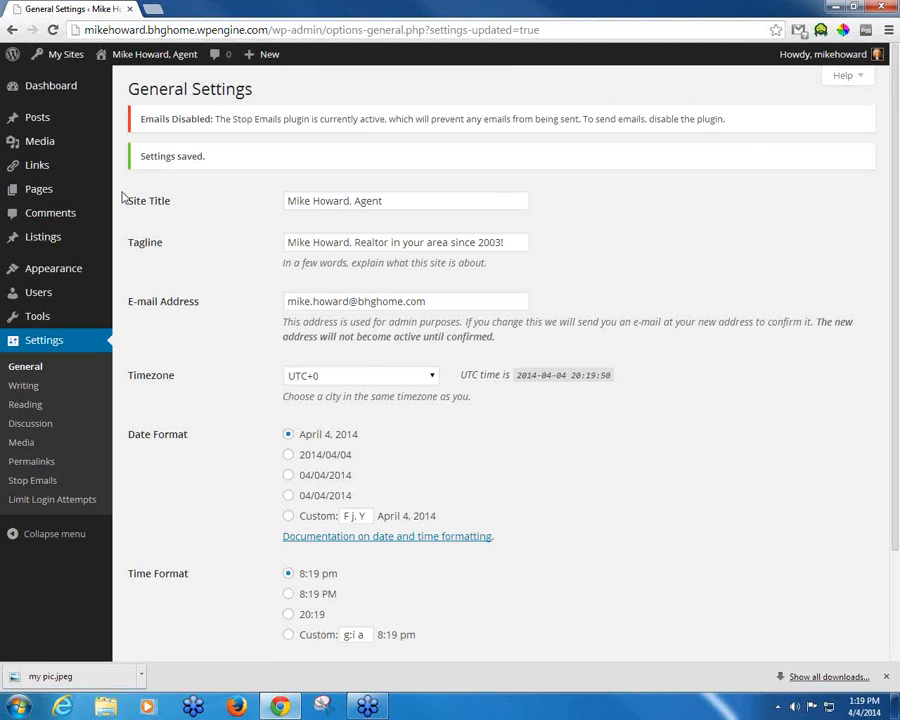
mouse_move(38, 196)
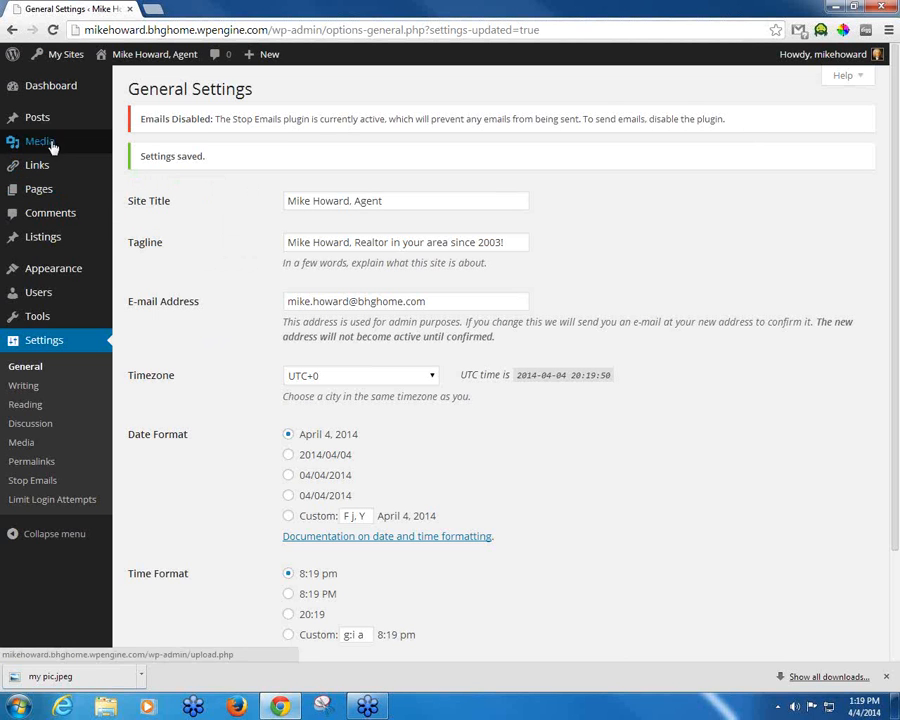
mouse_move(48, 145)
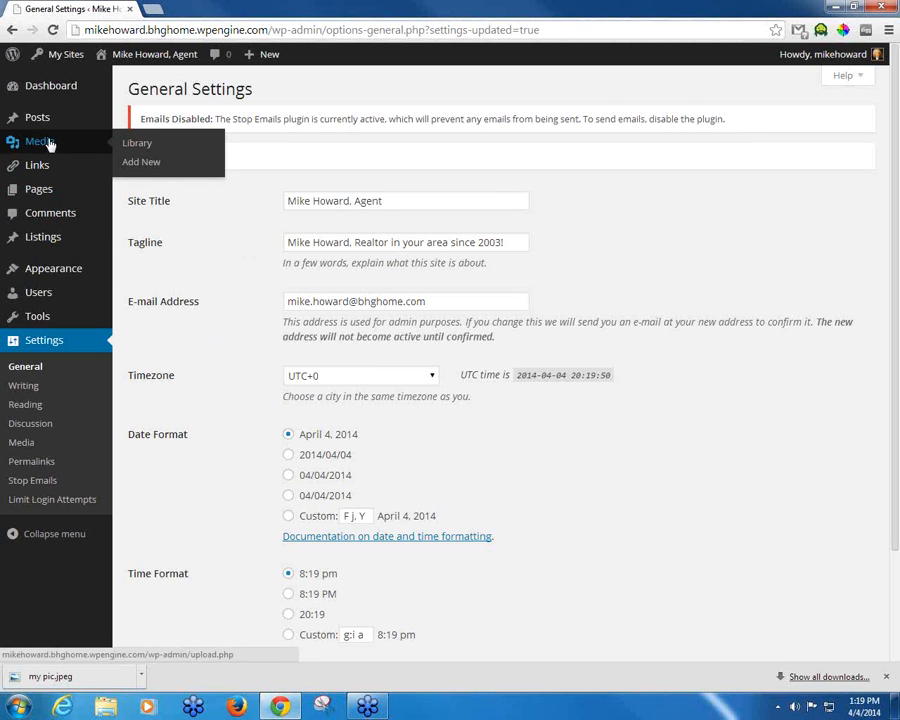
click(138, 146)
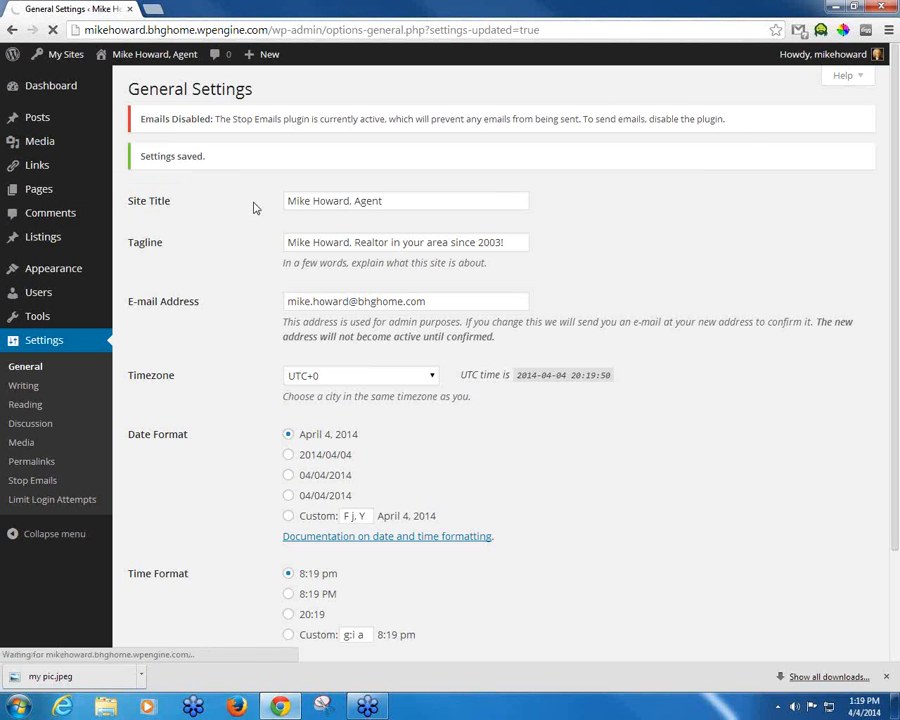
click(52, 144)
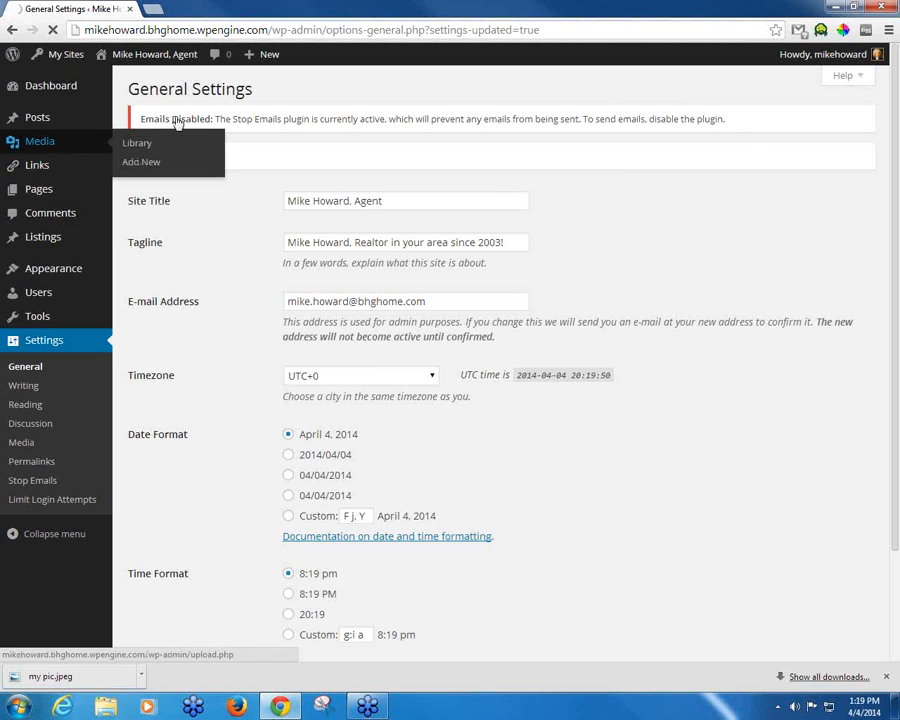